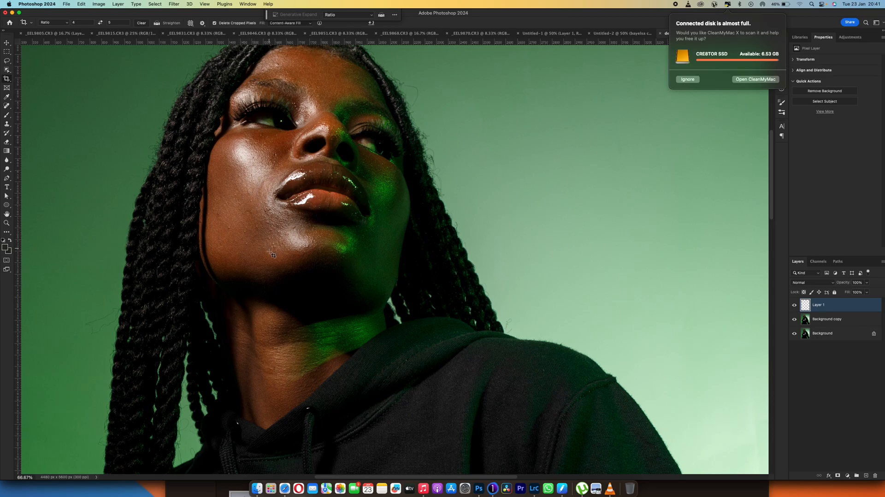
Choose the Brush tool and set the blend mode of Layer 1 to Color
{"action": "key", "text": "b"}
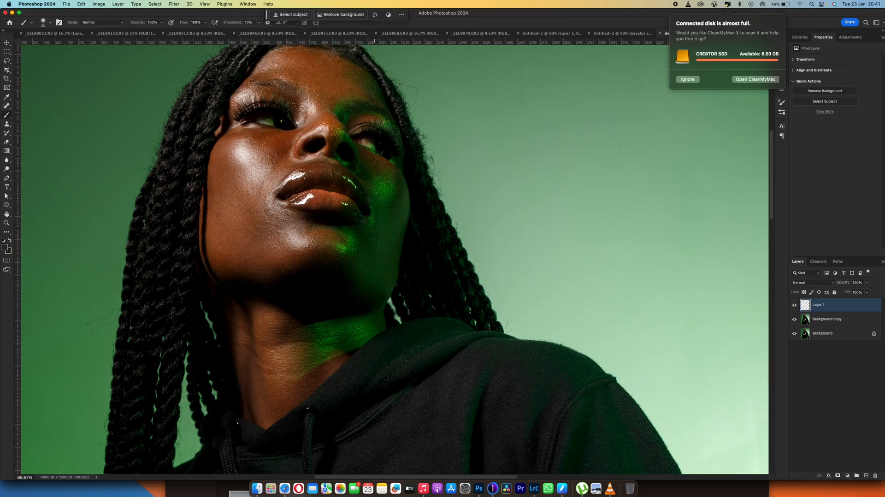
{"action": "left_click", "coordinate": [801, 280]}
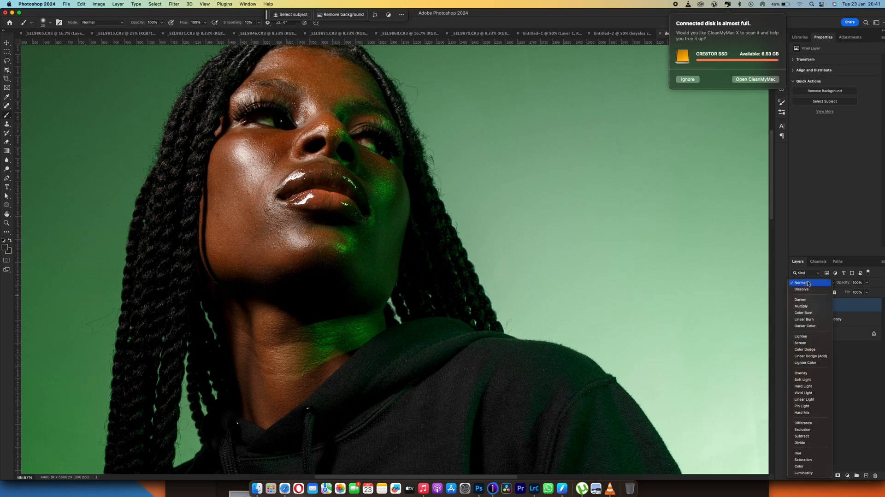
{"action": "left_click", "coordinate": [801, 467]}
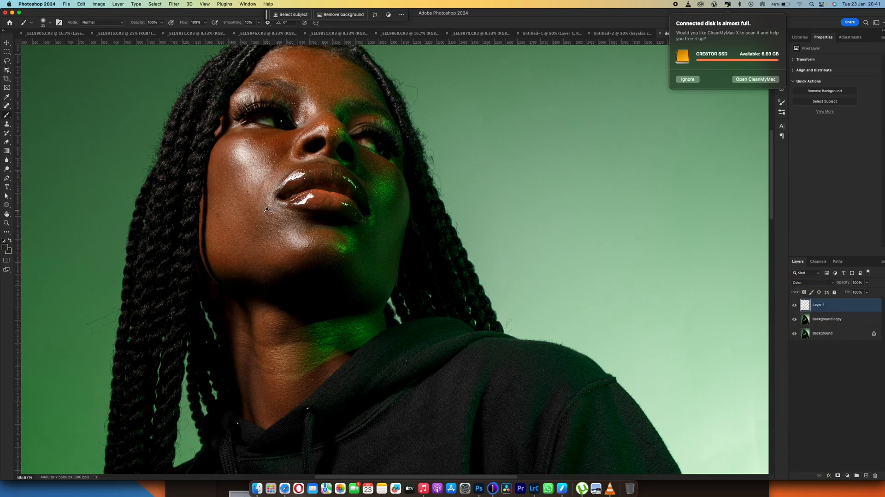
Sample the brown skin tone from the lit cheek and paint over the green spill on the shaded side of the face and neck
{"action": "left_click", "coordinate": [233, 243], "text": "alt"}
{"action": "key", "text": "bracketright"}
{"action": "key", "text": "bracketright"}
{"action": "key", "text": "bracketright"}
{"action": "key", "text": "bracketright"}
{"action": "mouse_move", "coordinate": [354, 231]}
{"action": "left_mouse_down"}
{"action": "mouse_move", "coordinate": [369, 218]}
{"action": "mouse_move", "coordinate": [379, 224]}
{"action": "mouse_move", "coordinate": [345, 139]}
{"action": "mouse_move", "coordinate": [398, 224]}
{"action": "mouse_move", "coordinate": [397, 167]}
{"action": "mouse_move", "coordinate": [375, 273]}
{"action": "mouse_move", "coordinate": [378, 233]}
{"action": "mouse_move", "coordinate": [349, 230]}
{"action": "mouse_move", "coordinate": [353, 241]}
{"action": "mouse_move", "coordinate": [321, 223]}
{"action": "mouse_move", "coordinate": [363, 256]}
{"action": "mouse_move", "coordinate": [366, 286]}
{"action": "mouse_move", "coordinate": [380, 299]}
{"action": "mouse_move", "coordinate": [332, 343]}
{"action": "mouse_move", "coordinate": [323, 344]}
{"action": "mouse_move", "coordinate": [324, 324]}
{"action": "mouse_move", "coordinate": [306, 368]}
{"action": "mouse_move", "coordinate": [331, 325]}
{"action": "mouse_move", "coordinate": [397, 253]}
{"action": "mouse_move", "coordinate": [415, 128]}
{"action": "mouse_move", "coordinate": [348, 70]}
{"action": "mouse_move", "coordinate": [381, 102]}
{"action": "mouse_move", "coordinate": [351, 99]}
{"action": "mouse_move", "coordinate": [337, 130]}
{"action": "mouse_move", "coordinate": [359, 116]}
{"action": "mouse_move", "coordinate": [393, 132]}
{"action": "mouse_move", "coordinate": [361, 111]}
{"action": "mouse_move", "coordinate": [388, 106]}
{"action": "mouse_move", "coordinate": [395, 125]}
{"action": "mouse_move", "coordinate": [367, 99]}
{"action": "mouse_move", "coordinate": [386, 112]}
{"action": "mouse_move", "coordinate": [400, 152]}
{"action": "left_mouse_up"}
{"action": "key", "text": "bracketright"}
{"action": "key", "text": "bracketright"}
{"action": "key", "text": "bracketleft"}
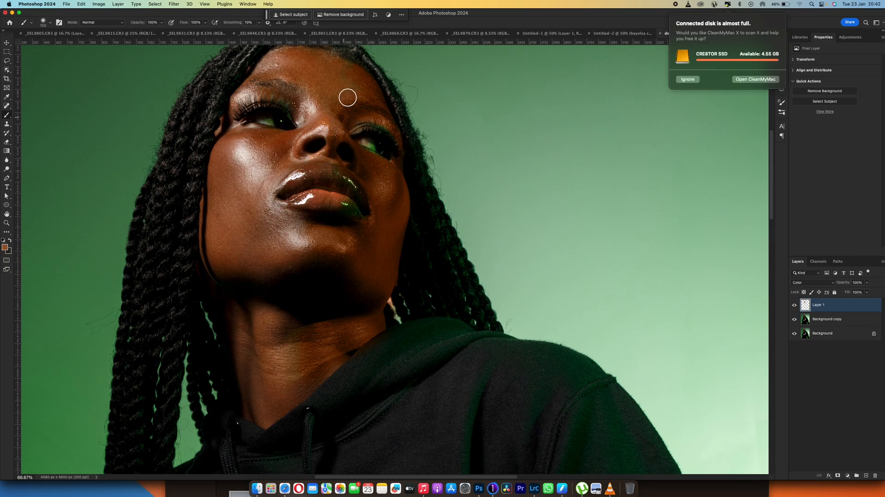
Paint the skin tone over the green reflections on the shaded side of the lips with a smaller brush
{"action": "key", "text": "bracketright"}
{"action": "key", "text": "bracketright"}
{"action": "key", "text": "bracketright"}
{"action": "key", "text": "bracketright"}
{"action": "key", "text": "bracketleft"}
{"action": "key", "text": "bracketleft"}
{"action": "key", "text": "bracketleft"}
{"action": "key", "text": "bracketleft"}
{"action": "mouse_move", "coordinate": [351, 187]}
{"action": "left_mouse_down"}
{"action": "mouse_move", "coordinate": [366, 214]}
{"action": "mouse_move", "coordinate": [352, 204]}
{"action": "mouse_move", "coordinate": [349, 212]}
{"action": "mouse_move", "coordinate": [364, 209]}
{"action": "mouse_move", "coordinate": [364, 193]}
{"action": "left_mouse_up"}
{"action": "key", "text": "bracketleft"}
Sample nearby colours and paint out the green cast around and inside the shaded eye
{"action": "left_click", "coordinate": [371, 116], "text": "alt"}
{"action": "mouse_move", "coordinate": [364, 120]}
{"action": "left_mouse_down"}
{"action": "mouse_move", "coordinate": [390, 143]}
{"action": "mouse_move", "coordinate": [385, 161]}
{"action": "mouse_move", "coordinate": [367, 146]}
{"action": "mouse_move", "coordinate": [386, 157]}
{"action": "left_mouse_up"}
{"action": "left_click", "coordinate": [383, 157], "text": "alt"}
Check the colour correction across the whole portrait and set the opacity of Layer 1 to 72%
{"action": "key", "text": "super+minus"}
{"action": "key", "text": "super+minus"}
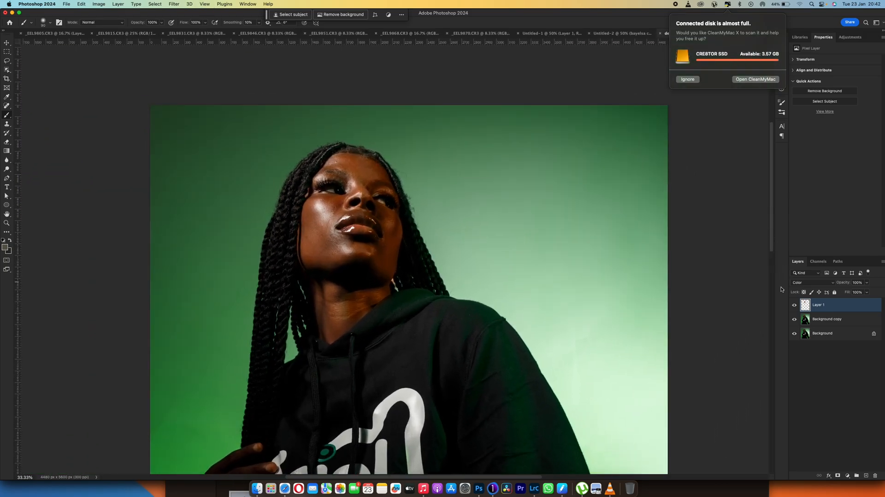
{"action": "left_click_drag", "start_coordinate": [418, 351], "coordinate": [408, 182]}
{"action": "left_click_drag", "start_coordinate": [413, 284], "coordinate": [420, 363]}
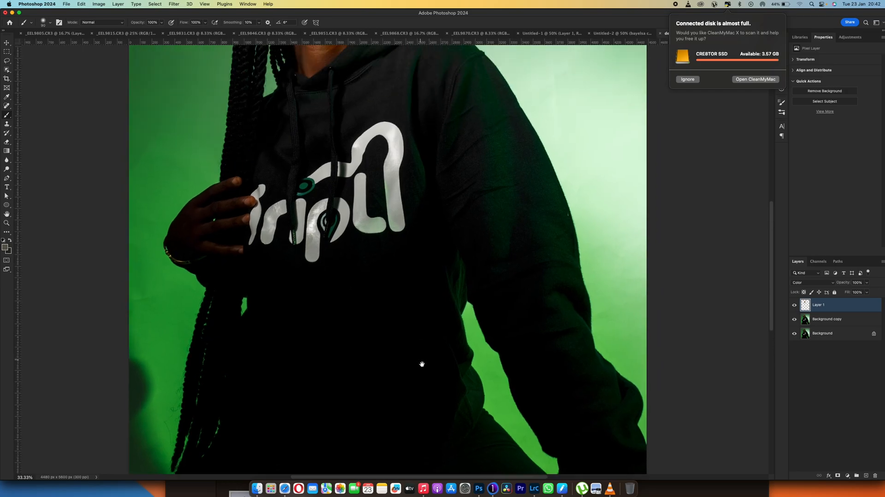
{"action": "left_click_drag", "start_coordinate": [416, 330], "coordinate": [410, 416]}
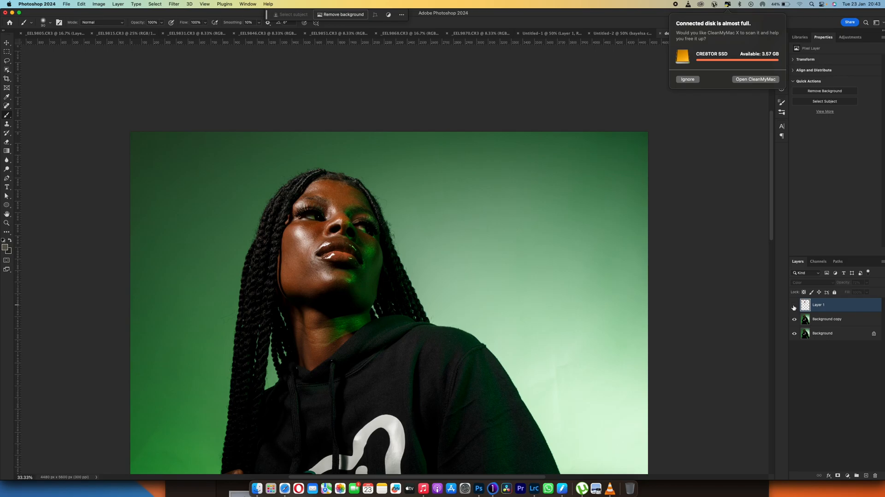
{"action": "scroll", "coordinate": [441, 271], "scroll_direction": "down", "scroll_amount": 5}
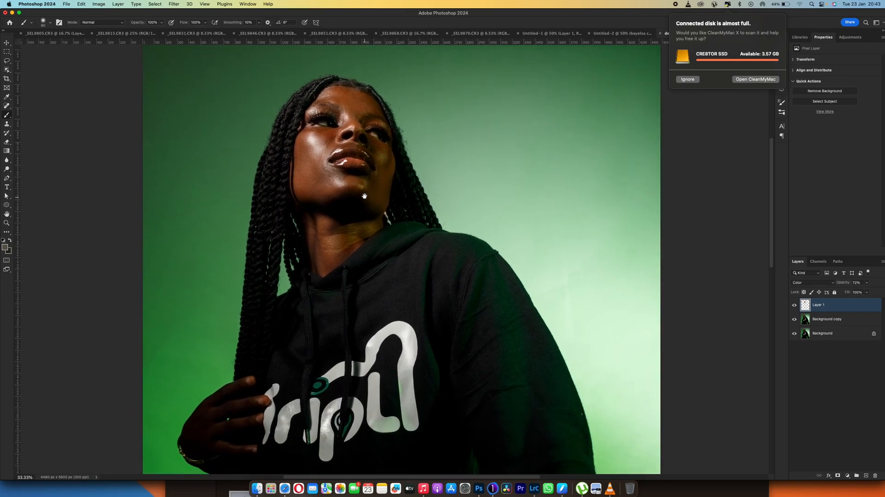
Compare the portrait with Layer 1 hidden and shown, and merge all visible layers into one
{"action": "scroll", "coordinate": [365, 197], "scroll_direction": "down", "scroll_amount": 3}
{"action": "scroll", "coordinate": [481, 187], "scroll_direction": "up", "scroll_amount": 1}
{"action": "left_click", "coordinate": [793, 306]}
{"action": "left_click", "coordinate": [794, 306]}
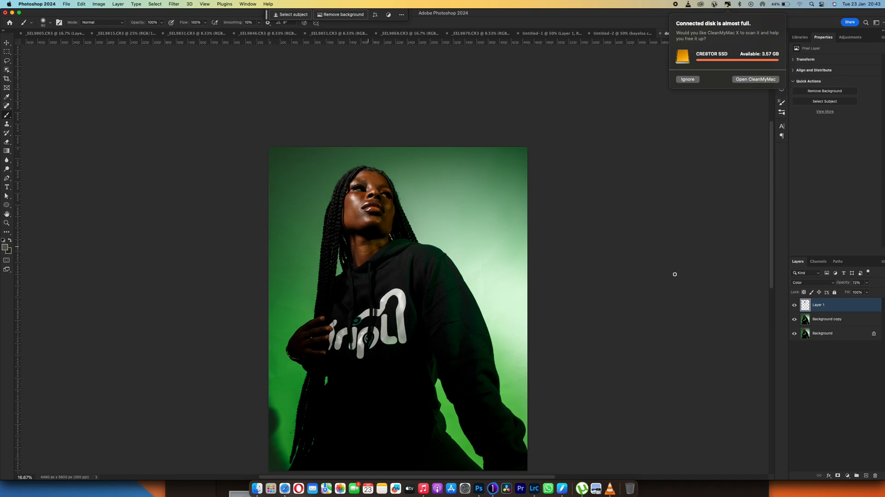
{"action": "key", "text": "super+shift+e"}
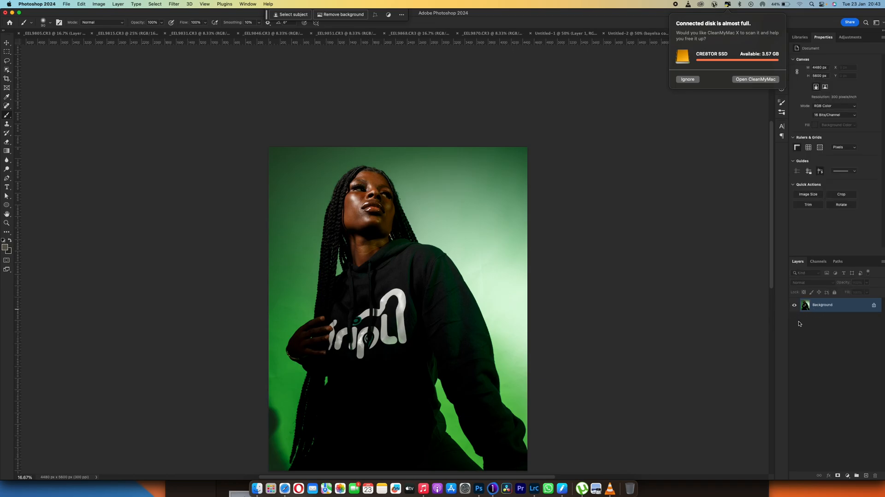
Remove blemishes on the lit cheek and chin using the Spot Healing Brush at a reduced size
{"action": "key", "text": "super+plus"}
{"action": "key", "text": "super+plus"}
{"action": "key", "text": "super+plus"}
{"action": "key", "text": "super+plus"}
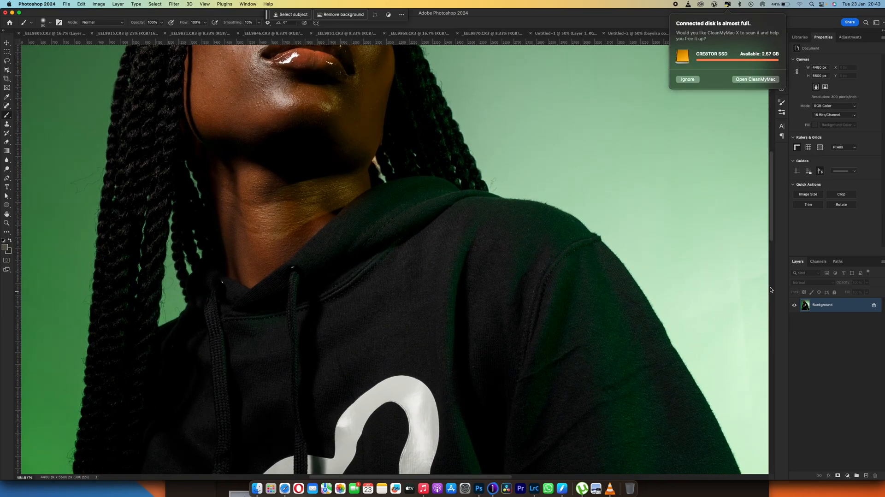
{"action": "left_click_drag", "start_coordinate": [361, 233], "coordinate": [371, 339]}
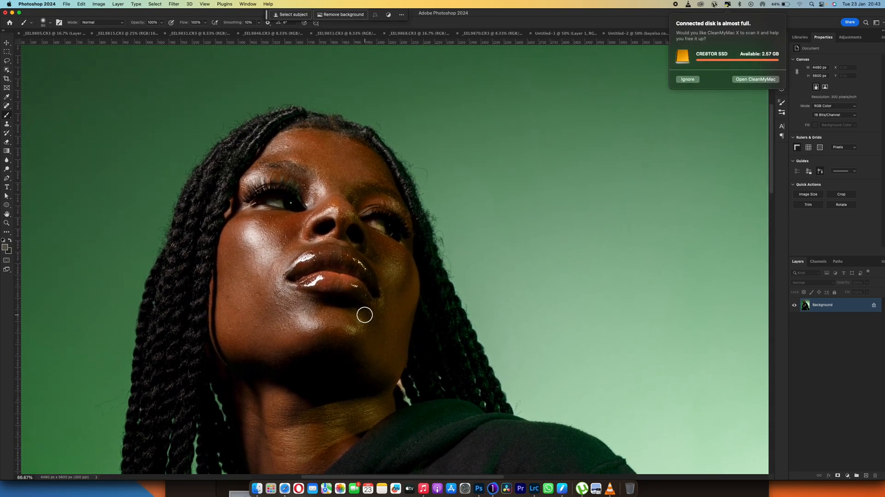
{"action": "key", "text": "super+plus"}
{"action": "left_click", "coordinate": [6, 105]}
{"action": "key", "text": "bracketleft"}
{"action": "key", "text": "bracketleft"}
{"action": "key", "text": "bracketleft"}
{"action": "key", "text": "bracketleft"}
{"action": "key", "text": "bracketleft"}
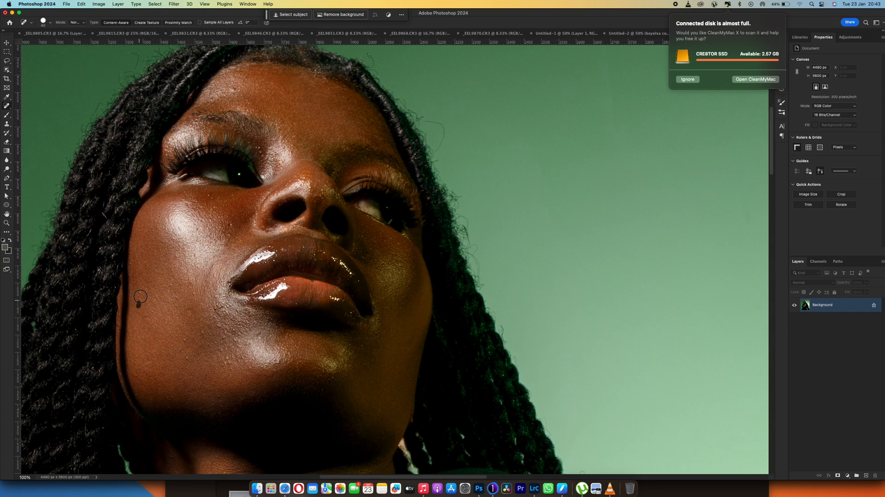
{"action": "left_click", "coordinate": [191, 281]}
{"action": "left_click_drag", "start_coordinate": [226, 353], "coordinate": [229, 363]}
{"action": "left_click", "coordinate": [253, 337]}
Heal the remaining spots on the forehead, beside the mouth and on the lower cheek
{"action": "left_click", "coordinate": [238, 67]}
{"action": "left_click", "coordinate": [222, 309]}
{"action": "left_click", "coordinate": [249, 314]}
{"action": "left_click", "coordinate": [183, 340]}
Examine the healed skin in the context of the whole portrait and in close-up on the face
{"action": "key", "text": "super+minus"}
{"action": "key", "text": "super+minus"}
{"action": "key", "text": "super+minus"}
{"action": "key", "text": "super+minus"}
{"action": "key", "text": "super+minus"}
{"action": "key", "text": "super+minus"}
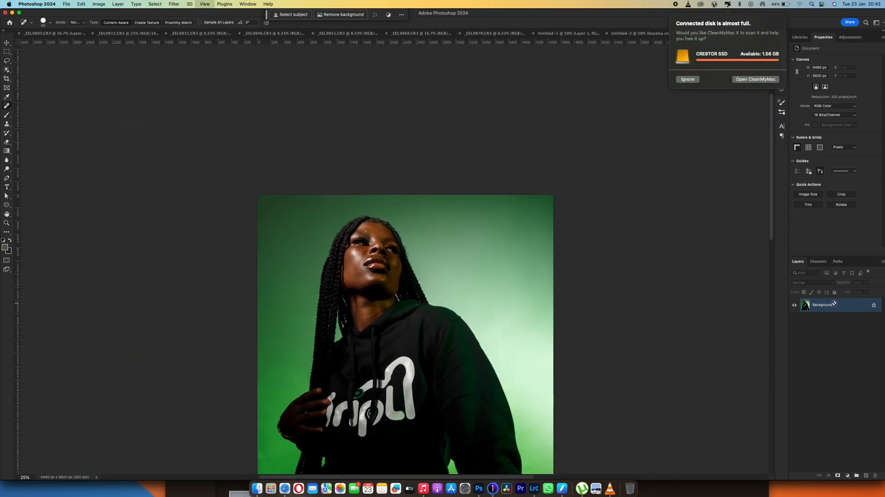
{"action": "key", "text": "super+plus"}
{"action": "key", "text": "super+plus"}
{"action": "key", "text": "super+plus"}
{"action": "key", "text": "super+plus"}
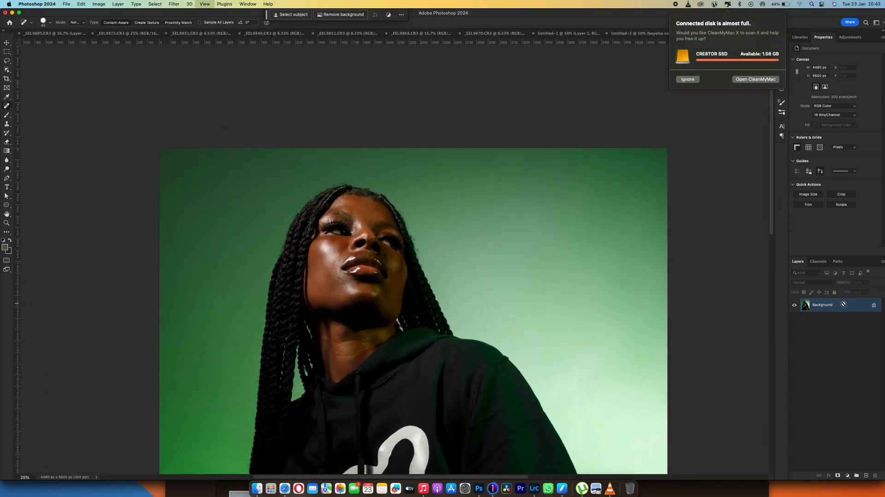
{"action": "key", "text": "super+plus"}
{"action": "key", "text": "super+plus"}
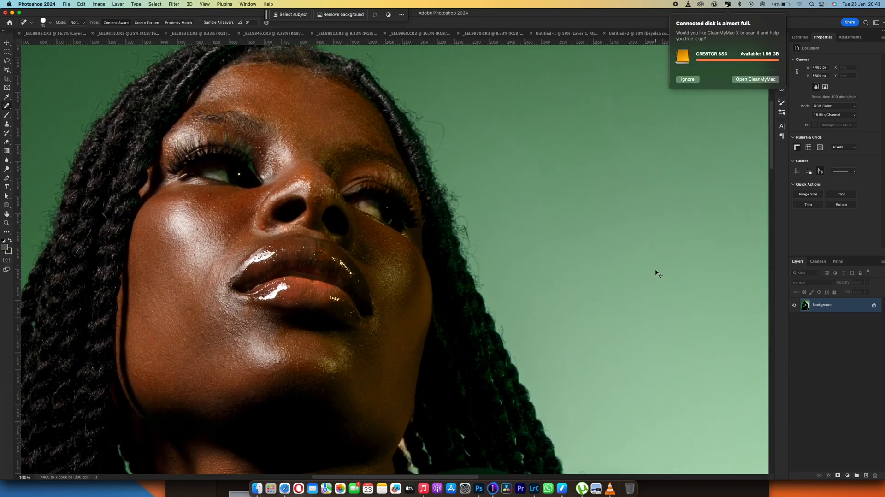
Run the frequency separation action with a Gaussian Blur radius of 4 pixels for the Low FS Layer
{"action": "left_click", "coordinate": [212, 267]}
{"action": "key", "text": "super+F2"}
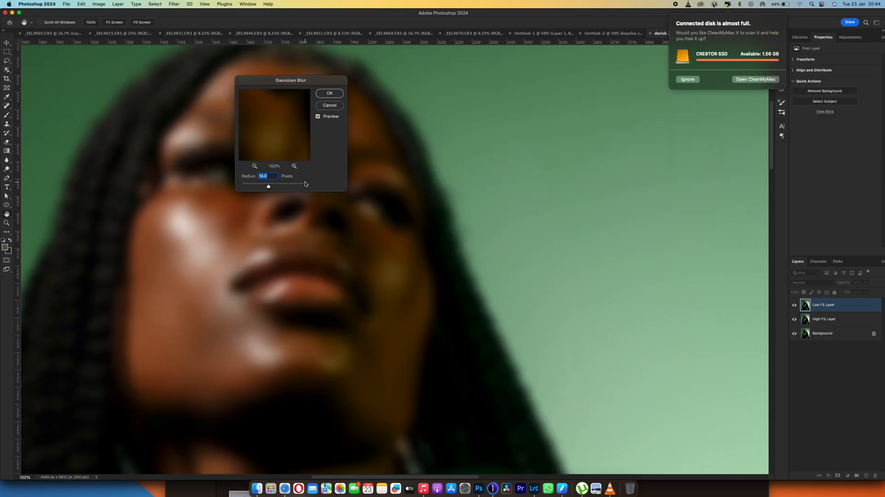
{"action": "type", "text": "4"}
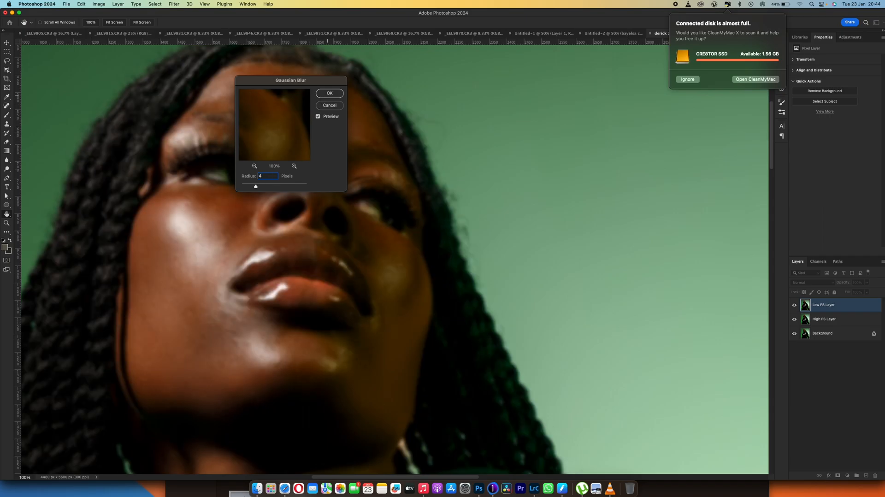
{"action": "left_click", "coordinate": [330, 93]}
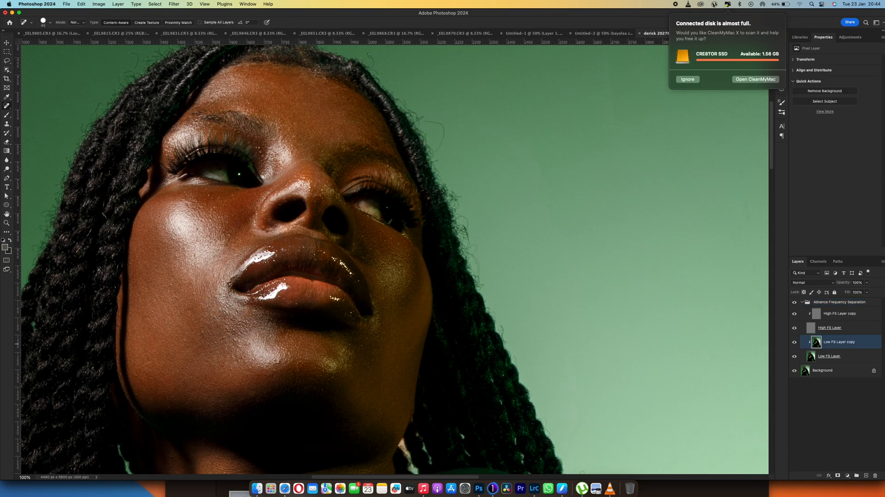
Blend the uneven tones of the lit cheek on the Low FS Layer copy with the Mixer Brush
{"action": "key", "text": "b"}
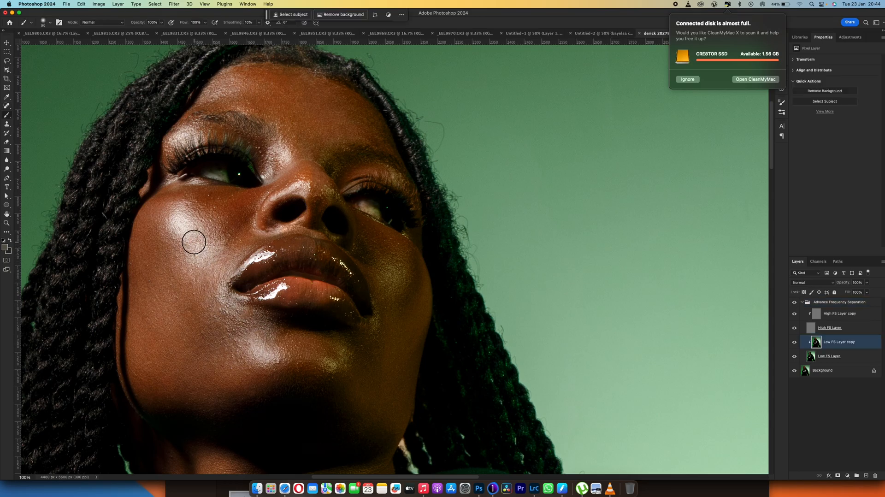
{"action": "key", "text": "shift+b"}
{"action": "key", "text": "shift+b"}
{"action": "key", "text": "shift+b"}
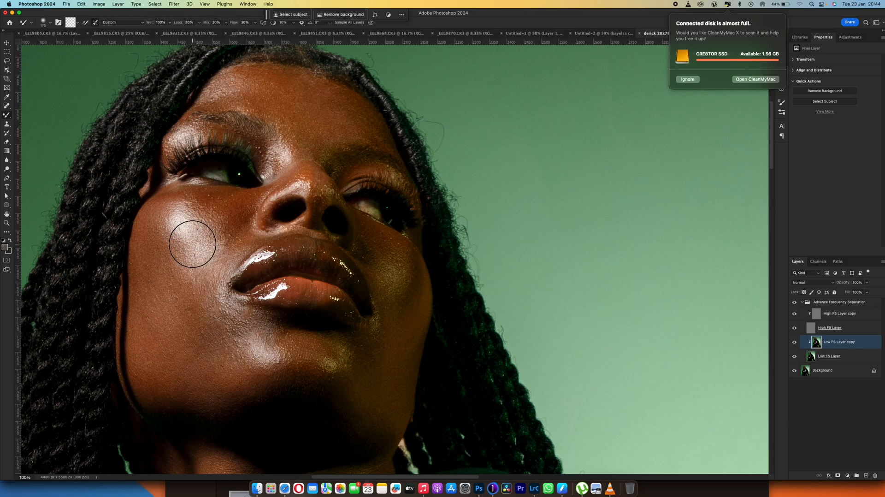
{"action": "key", "text": "bracketleft"}
{"action": "key", "text": "bracketleft"}
{"action": "key", "text": "bracketleft"}
{"action": "key", "text": "bracketleft"}
{"action": "left_click_drag", "start_coordinate": [217, 202], "coordinate": [212, 199]}
{"action": "key", "text": "bracketright"}
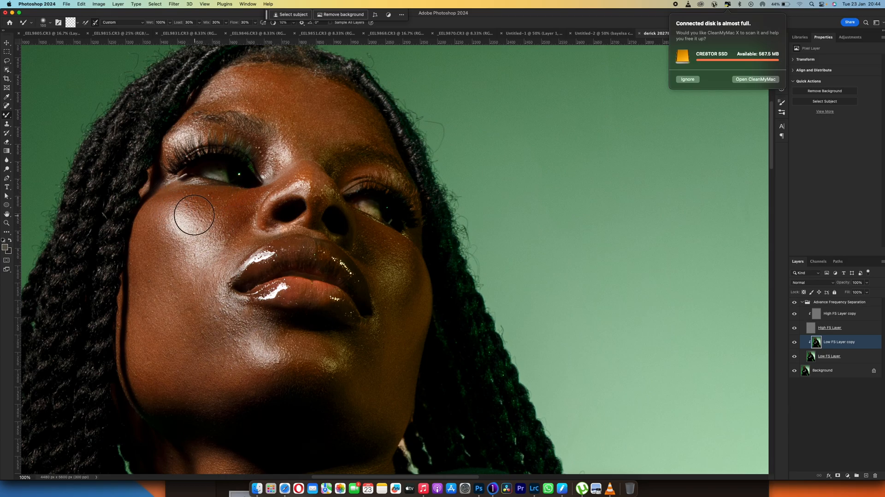
{"action": "key", "text": "bracketright"}
{"action": "key", "text": "bracketright"}
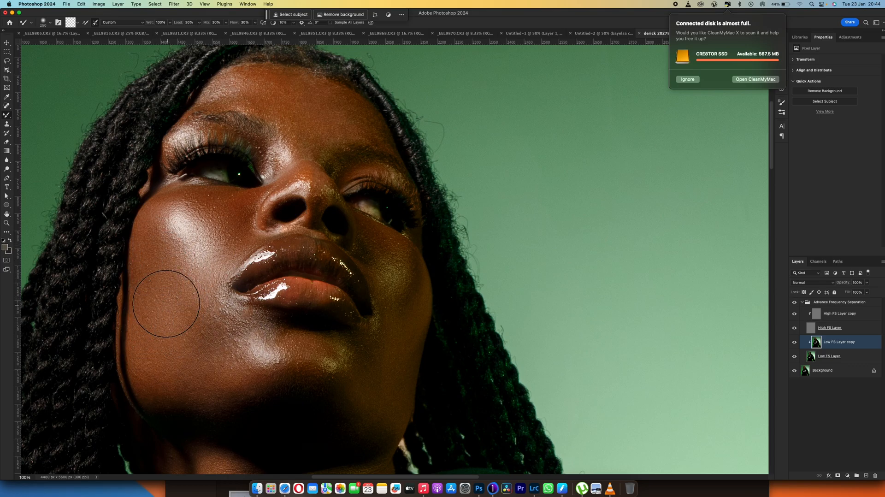
Smooth the tones of the chin and the shaded side of the face with a smaller Mixer Brush
{"action": "key", "text": "bracketleft"}
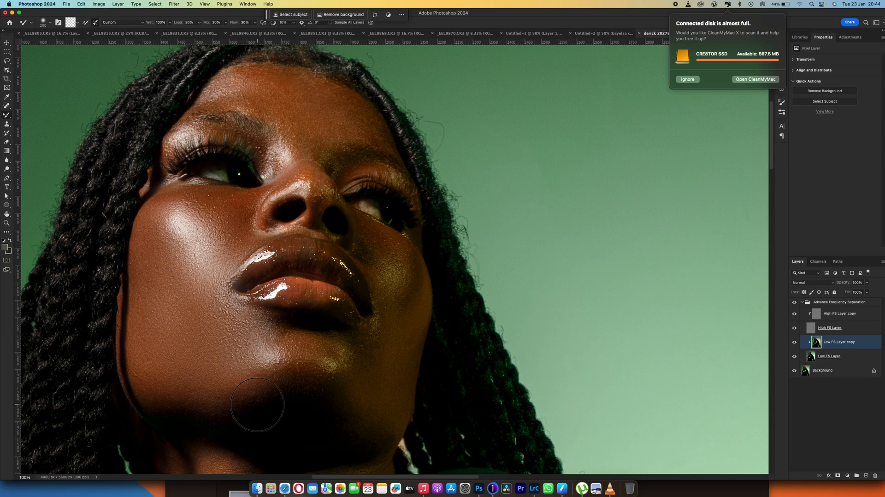
{"action": "key", "text": "bracketleft"}
{"action": "key", "text": "bracketleft"}
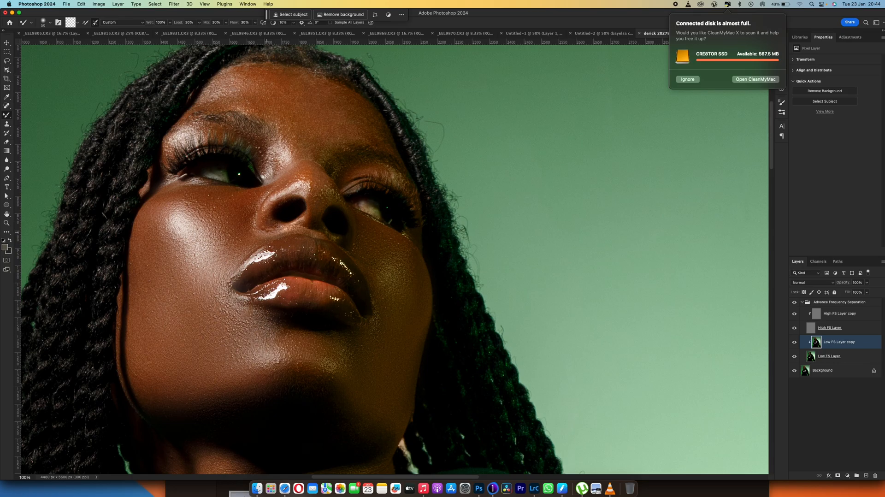
Blend the skin tones across the forehead with the Mixer Brush, adjusting the brush size to the area
{"action": "key", "text": "bracketright"}
{"action": "key", "text": "bracketright"}
{"action": "key", "text": "bracketright"}
{"action": "key", "text": "bracketright"}
{"action": "key", "text": "bracketleft"}
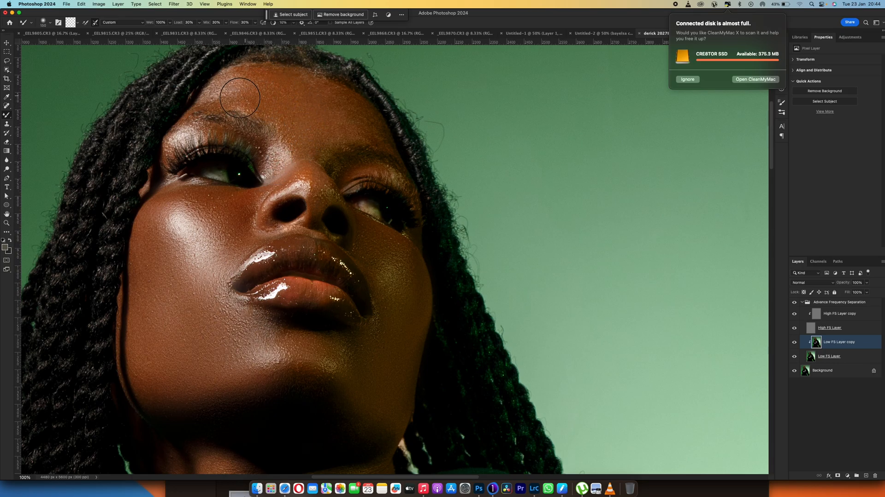
{"action": "mouse_move", "coordinate": [208, 102]}
{"action": "left_mouse_down"}
{"action": "mouse_move", "coordinate": [249, 81]}
{"action": "mouse_move", "coordinate": [283, 106]}
{"action": "mouse_move", "coordinate": [364, 127]}
{"action": "left_mouse_up"}
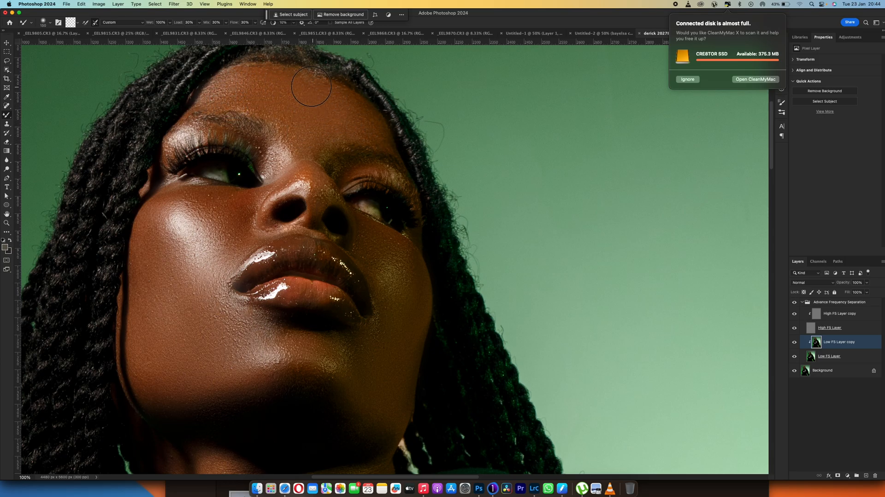
{"action": "key", "text": "bracketleft"}
{"action": "key", "text": "bracketleft"}
Smooth the skin tones of the neck with Mixer Brush strokes running down towards the hoodie collar
{"action": "key", "text": "bracketright"}
{"action": "key", "text": "bracketright"}
{"action": "scroll", "coordinate": [433, 323], "scroll_direction": "down", "scroll_amount": 8}
{"action": "left_click_drag", "start_coordinate": [215, 296], "coordinate": [218, 405]}
{"action": "left_click_drag", "start_coordinate": [258, 276], "coordinate": [251, 396]}
{"action": "mouse_move", "coordinate": [268, 325]}
{"action": "left_mouse_down"}
{"action": "mouse_move", "coordinate": [269, 362]}
{"action": "mouse_move", "coordinate": [286, 382]}
{"action": "left_mouse_up"}
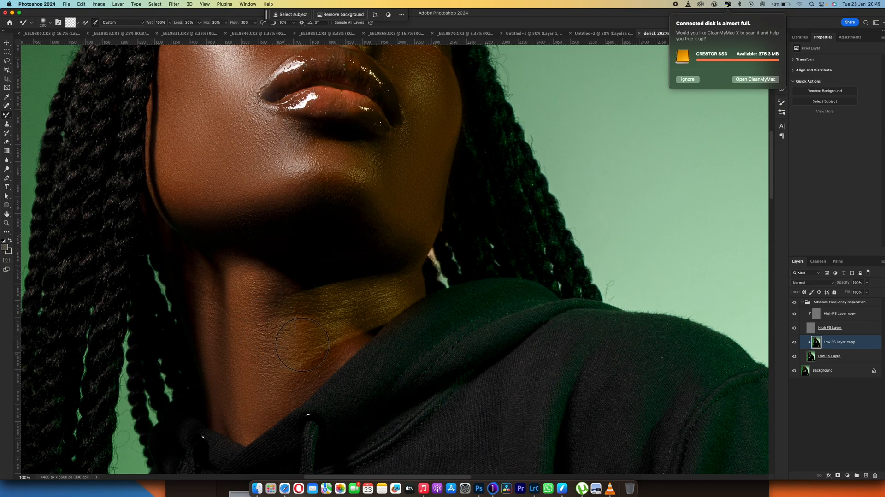
{"action": "key", "text": "bracketright"}
{"action": "key", "text": "bracketright"}
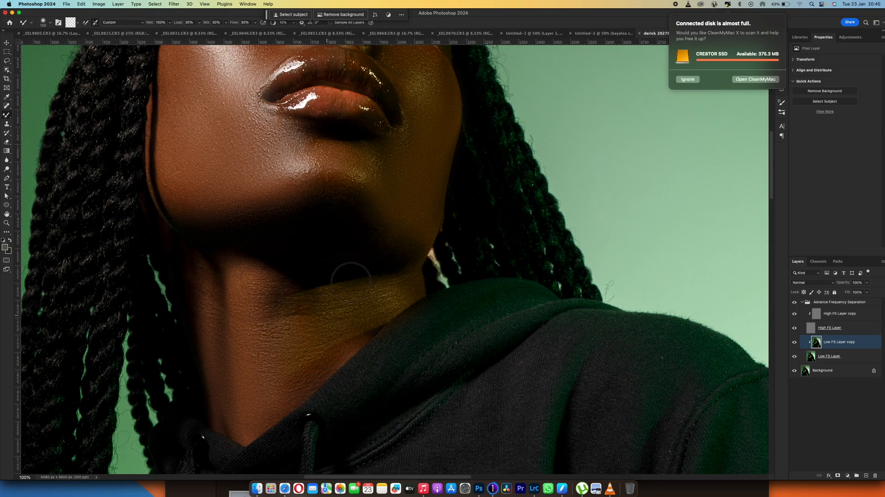
Review the smoothed skin on the face and in the whole portrait
{"action": "scroll", "coordinate": [298, 355], "scroll_direction": "up", "scroll_amount": 8}
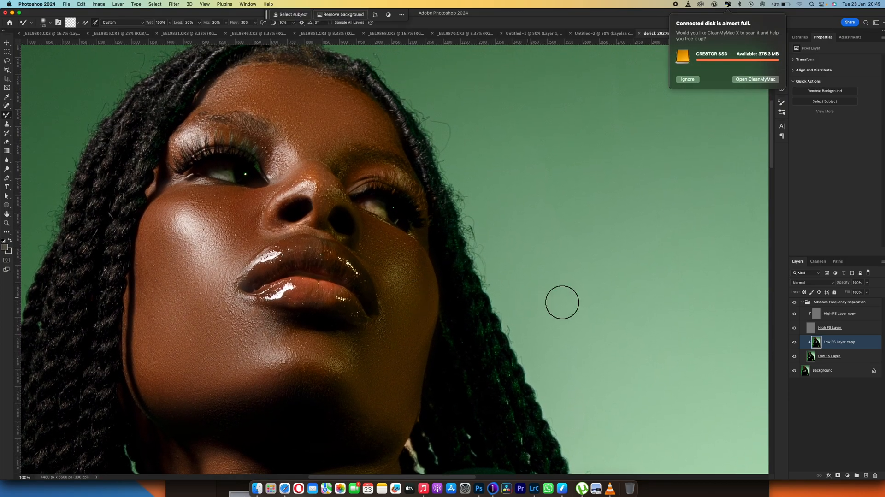
{"action": "key", "text": "e"}
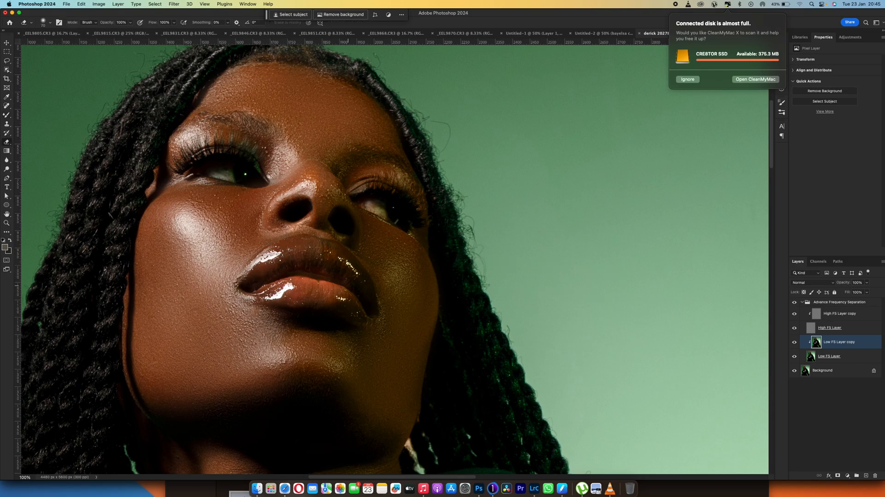
{"action": "key", "text": "super+minus"}
{"action": "key", "text": "super+minus"}
{"action": "key", "text": "super+minus"}
{"action": "key", "text": "super+minus"}
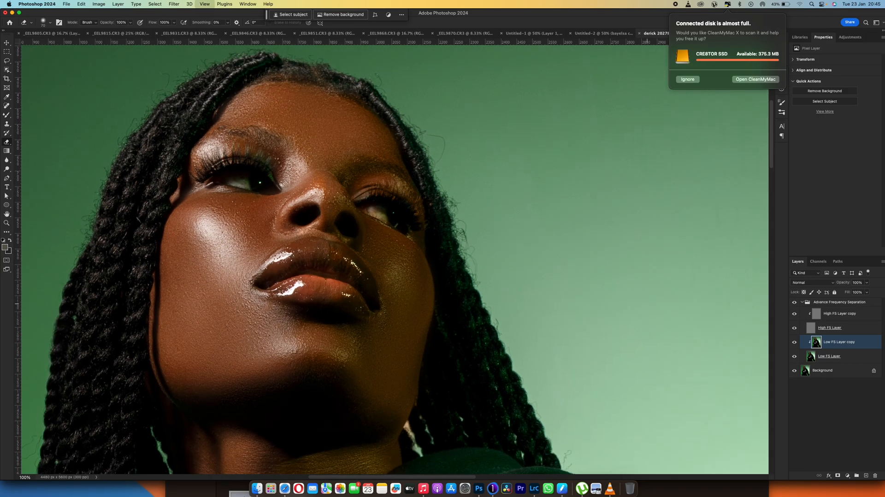
{"action": "scroll", "coordinate": [418, 228], "scroll_direction": "down", "scroll_amount": 5}
{"action": "scroll", "coordinate": [418, 228], "scroll_direction": "down", "scroll_amount": 2}
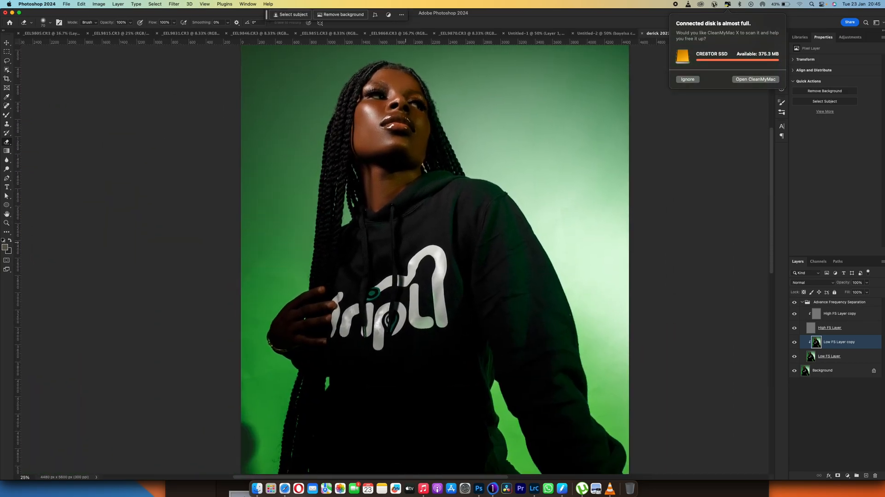
{"action": "key", "text": "b"}
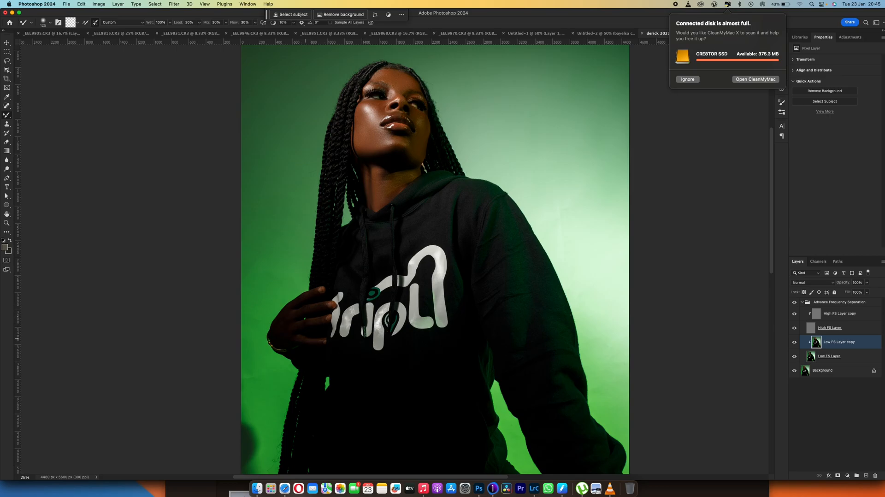
{"action": "left_click_drag", "start_coordinate": [420, 347], "coordinate": [402, 328]}
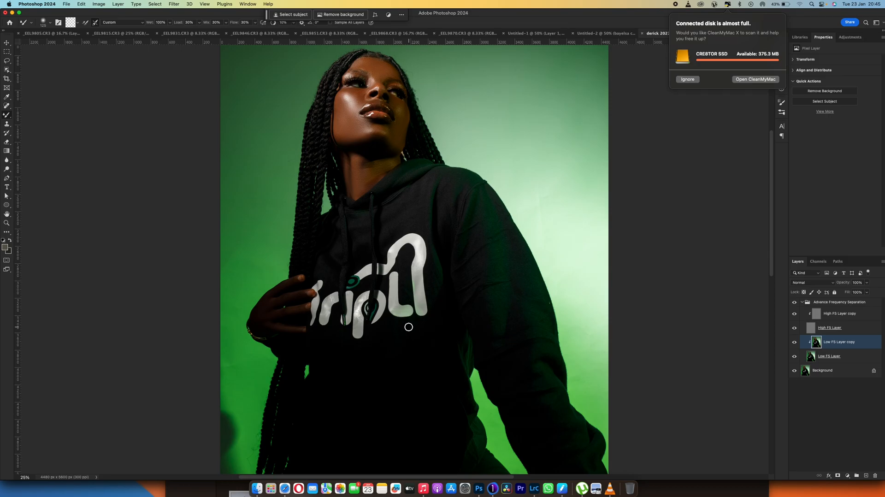
Collapse the Advance Frequency Separation group
{"action": "key", "text": "bracketright"}
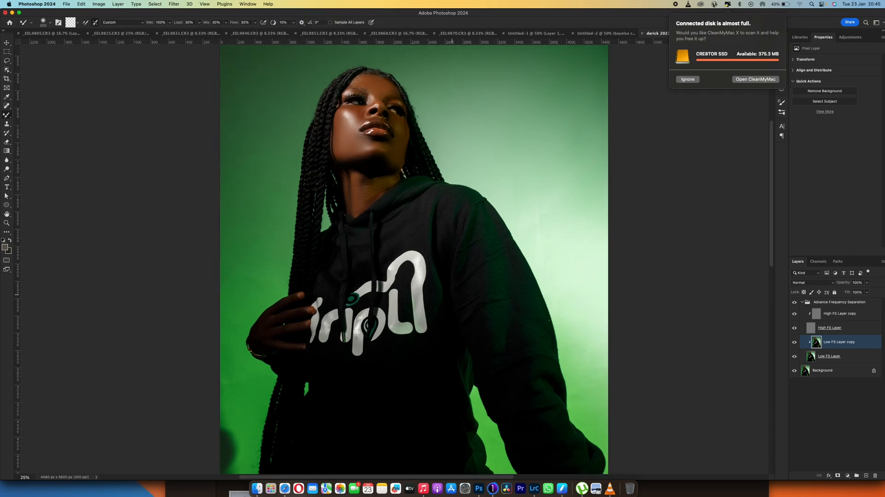
{"action": "scroll", "coordinate": [415, 258], "scroll_direction": "up", "scroll_amount": 3}
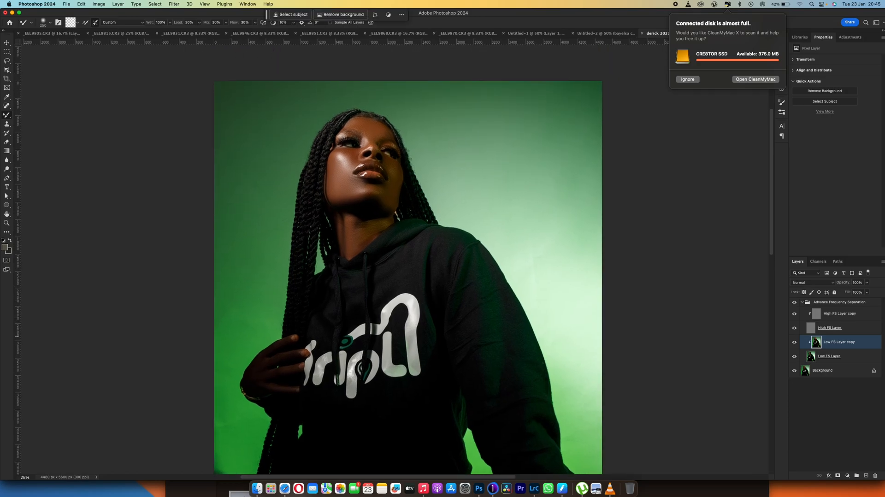
{"action": "left_click", "coordinate": [802, 302]}
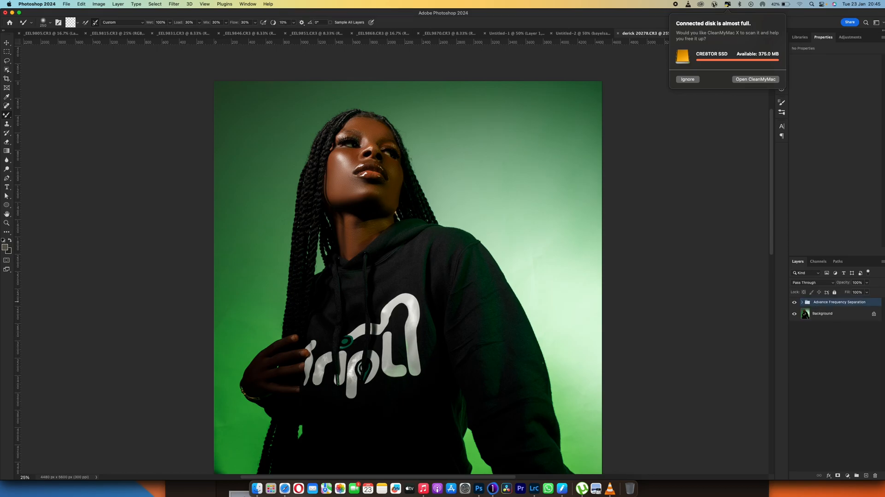
{"action": "scroll", "coordinate": [407, 276], "scroll_direction": "up", "scroll_amount": 4}
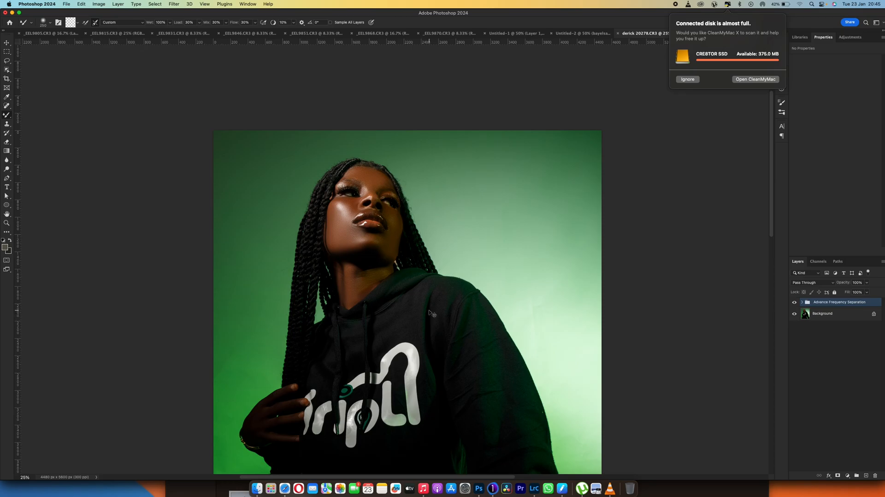
Add a Solid Color fill layer above the Advance Frequency Separation group, accepting the proposed colour
{"action": "key", "text": "super+minus"}
{"action": "key", "text": "super+minus"}
{"action": "key", "text": "super+equal"}
{"action": "key", "text": "super+equal"}
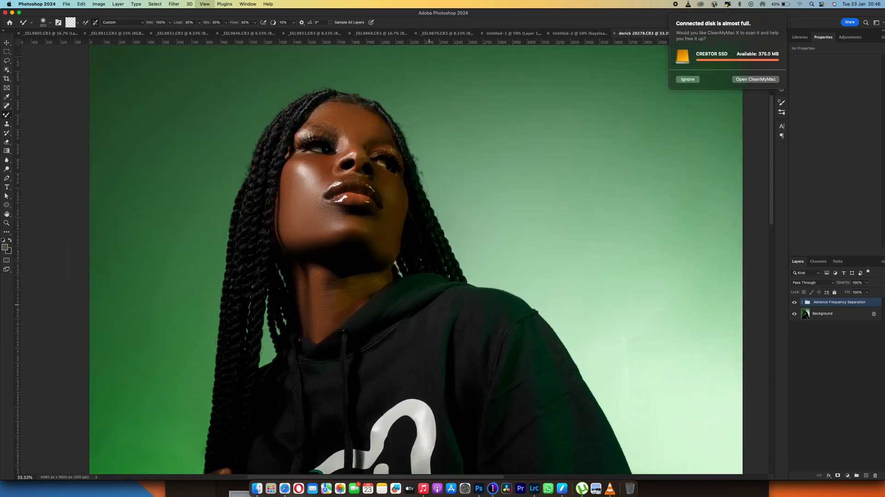
{"action": "key", "text": "super+equal"}
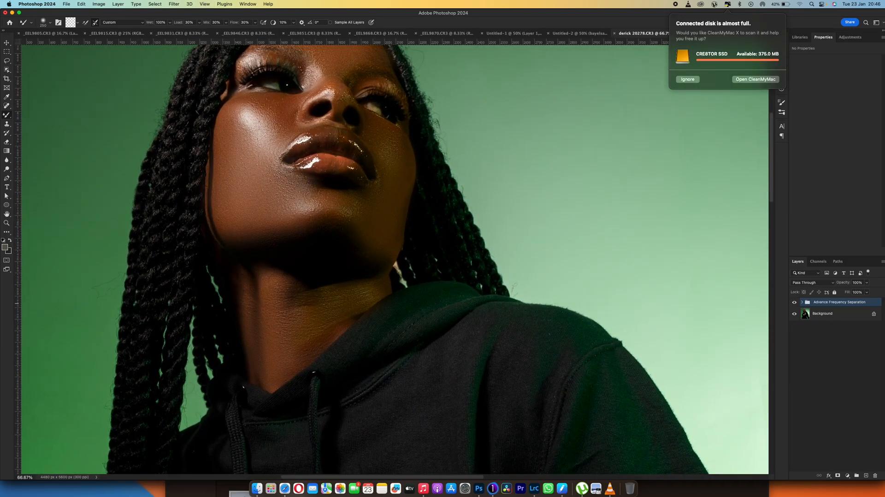
{"action": "left_click", "coordinate": [847, 475]}
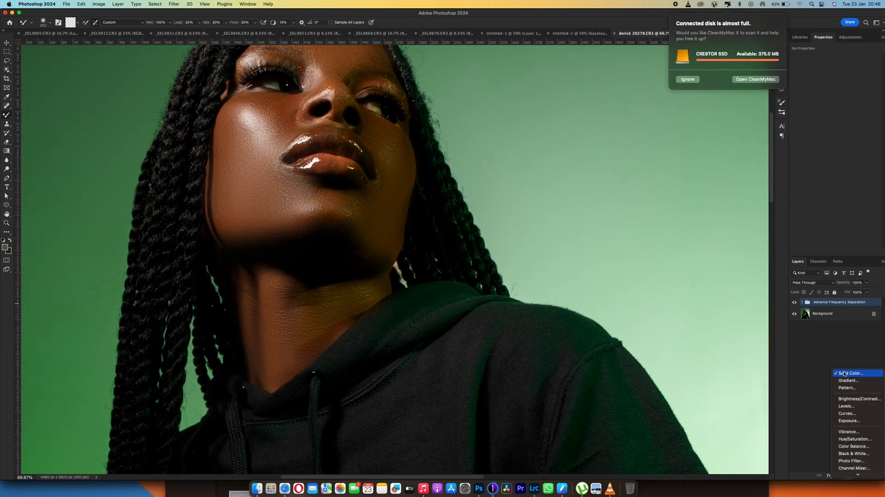
{"action": "left_click", "coordinate": [836, 372]}
{"action": "key", "text": "Return"}
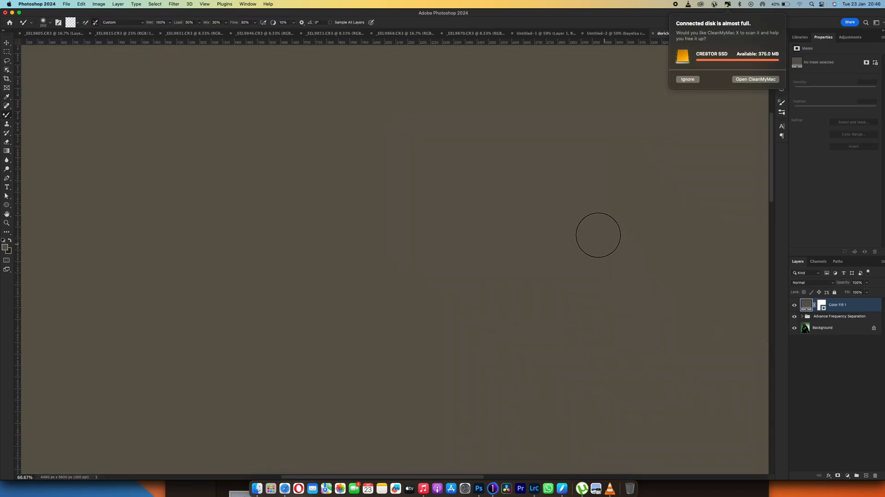
Hide the colour fill layer and set its colour to the orange-brown skin tone sampled just below the eye
{"action": "left_click", "coordinate": [794, 304]}
{"action": "double_click", "coordinate": [806, 305]}
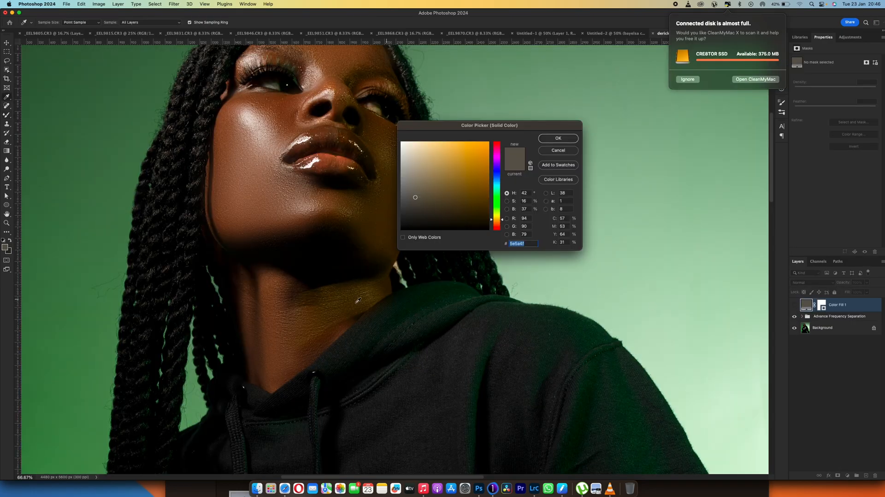
{"action": "left_click", "coordinate": [333, 331]}
{"action": "left_click", "coordinate": [545, 141]}
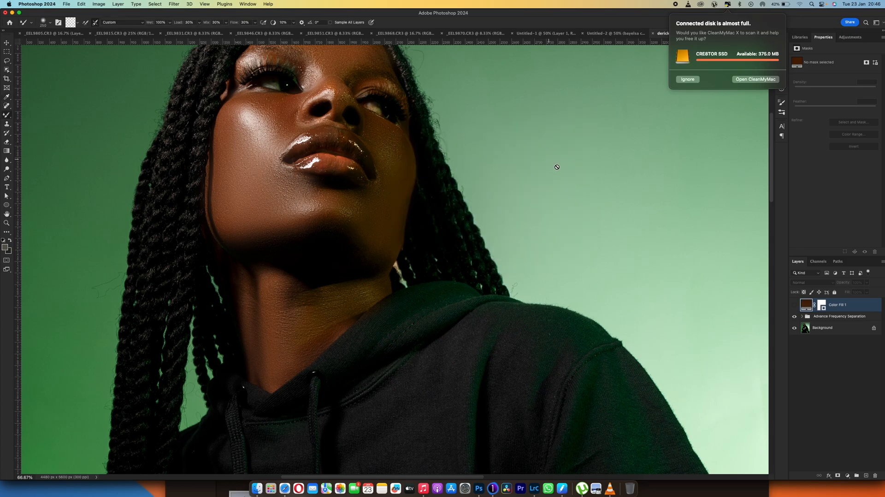
{"action": "left_click_drag", "start_coordinate": [414, 264], "coordinate": [416, 344]}
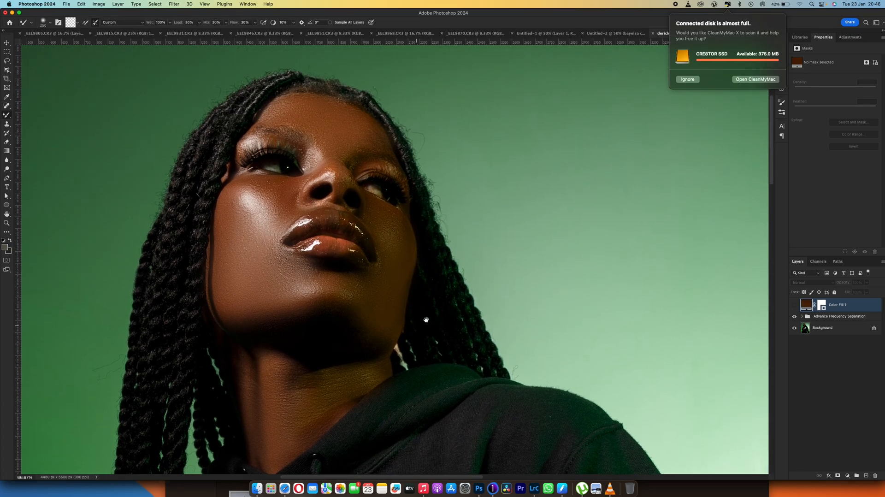
{"action": "double_click", "coordinate": [809, 304]}
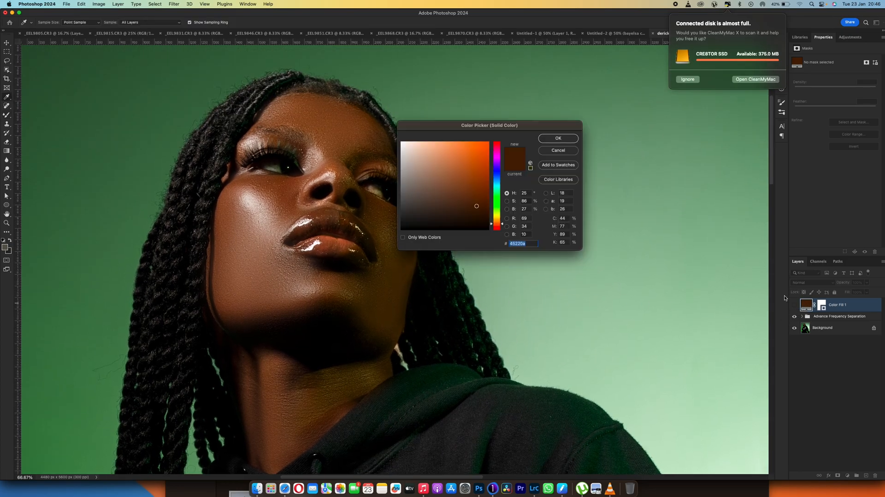
{"action": "left_click", "coordinate": [280, 189]}
{"action": "left_click", "coordinate": [553, 139]}
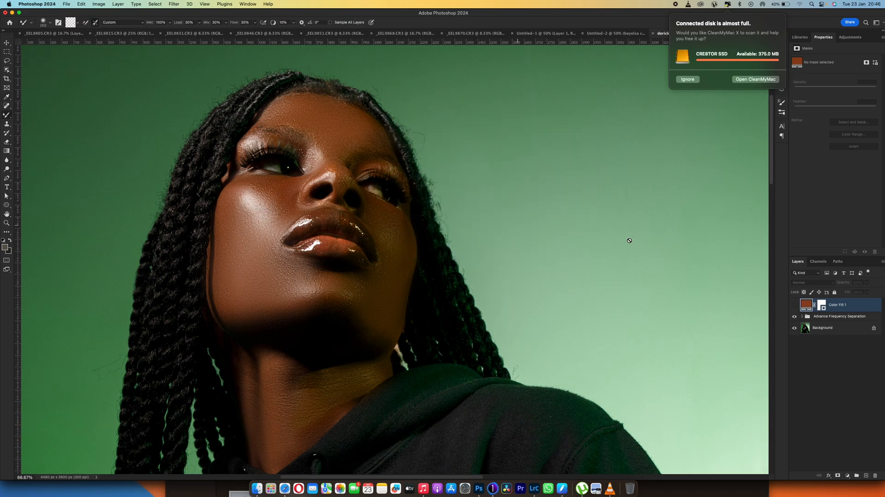
Show the colour fill in Color blend mode and invert its layer mask to black
{"action": "left_click", "coordinate": [793, 305]}
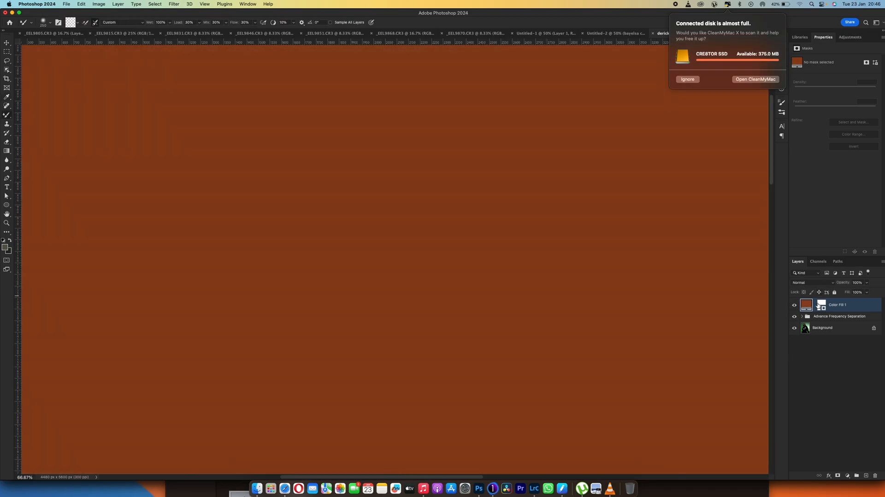
{"action": "left_click", "coordinate": [818, 305]}
{"action": "left_click", "coordinate": [822, 283]}
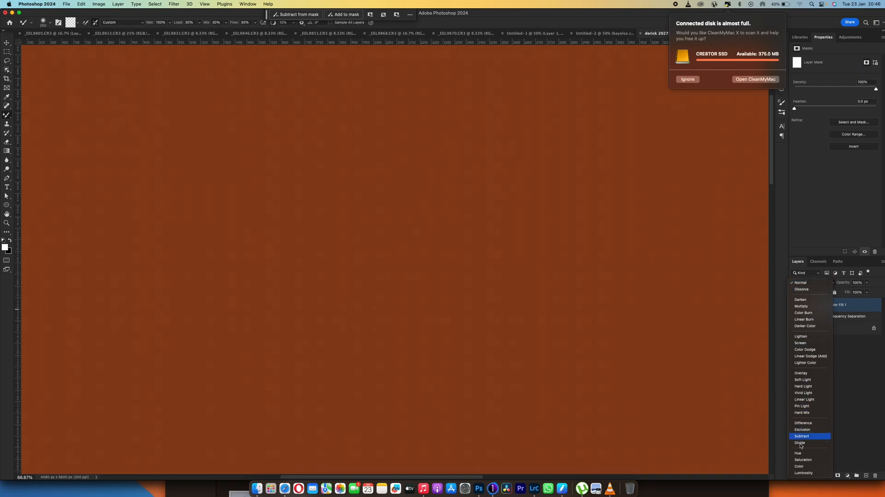
{"action": "left_click", "coordinate": [804, 466]}
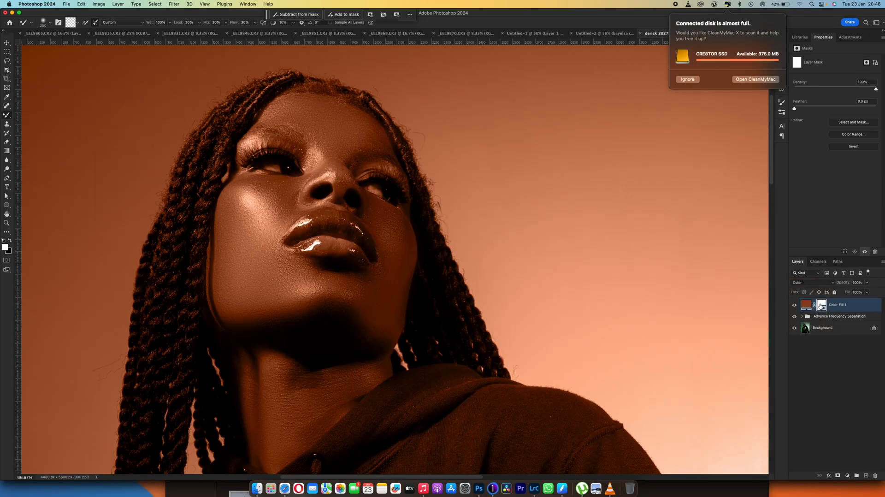
{"action": "key", "text": "super+i"}
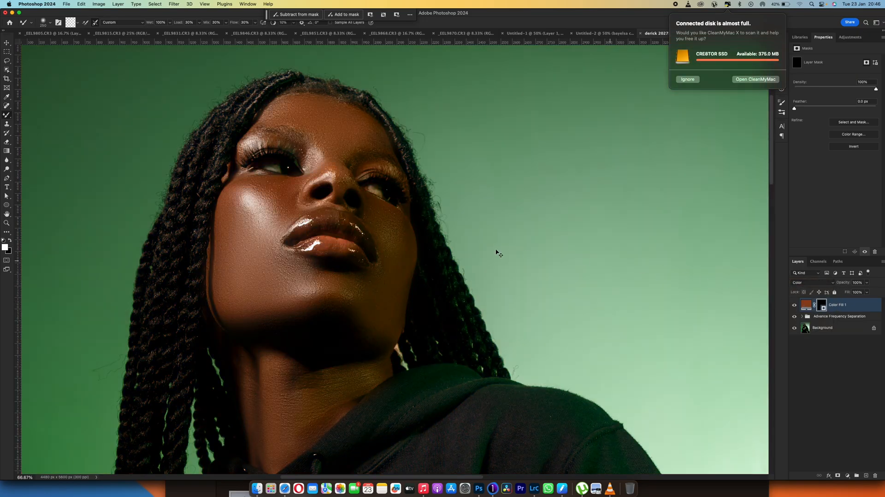
Paint the fill colour onto the face and neck skin through the mask with a white brush, adjusting the brush size to each area
{"action": "key", "text": "b"}
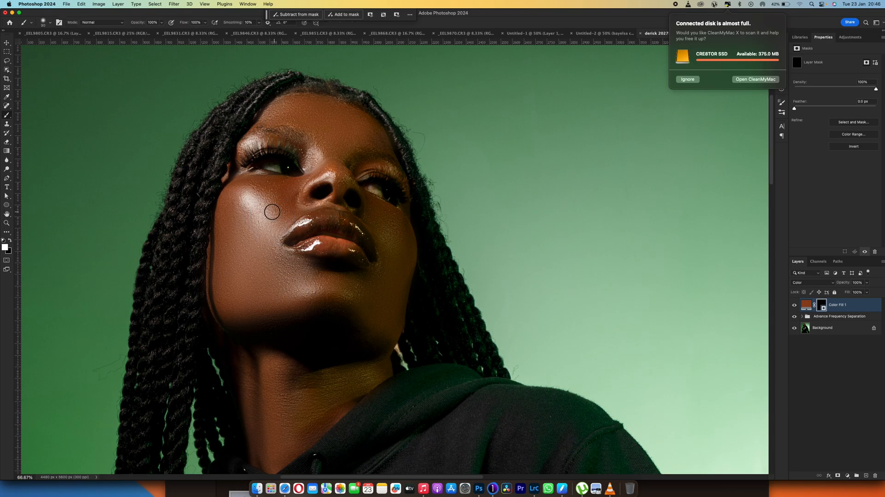
{"action": "left_click_drag", "start_coordinate": [271, 230], "coordinate": [291, 221]}
{"action": "key", "text": "bracketright"}
{"action": "key", "text": "bracketright"}
{"action": "key", "text": "bracketright"}
{"action": "key", "text": "bracketright"}
{"action": "key", "text": "bracketright"}
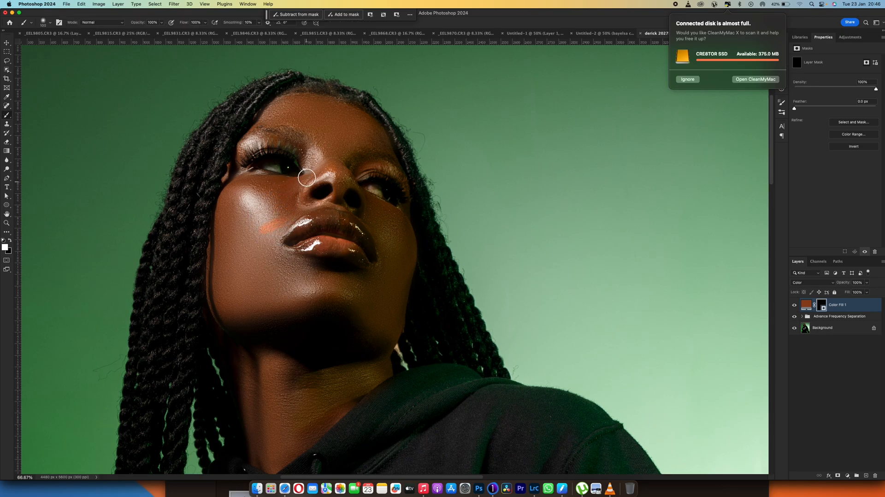
{"action": "mouse_move", "coordinate": [292, 188]}
{"action": "left_mouse_down"}
{"action": "mouse_move", "coordinate": [239, 193]}
{"action": "mouse_move", "coordinate": [237, 218]}
{"action": "mouse_move", "coordinate": [261, 225]}
{"action": "mouse_move", "coordinate": [258, 263]}
{"action": "mouse_move", "coordinate": [273, 280]}
{"action": "mouse_move", "coordinate": [302, 276]}
{"action": "mouse_move", "coordinate": [221, 247]}
{"action": "mouse_move", "coordinate": [263, 301]}
{"action": "mouse_move", "coordinate": [325, 283]}
{"action": "mouse_move", "coordinate": [296, 293]}
{"action": "mouse_move", "coordinate": [288, 284]}
{"action": "mouse_move", "coordinate": [381, 293]}
{"action": "mouse_move", "coordinate": [395, 277]}
{"action": "mouse_move", "coordinate": [399, 243]}
{"action": "mouse_move", "coordinate": [331, 186]}
{"action": "mouse_move", "coordinate": [366, 210]}
{"action": "mouse_move", "coordinate": [387, 262]}
{"action": "mouse_move", "coordinate": [401, 261]}
{"action": "mouse_move", "coordinate": [375, 344]}
{"action": "mouse_move", "coordinate": [361, 316]}
{"action": "mouse_move", "coordinate": [377, 308]}
{"action": "mouse_move", "coordinate": [365, 370]}
{"action": "mouse_move", "coordinate": [382, 369]}
{"action": "mouse_move", "coordinate": [314, 401]}
{"action": "mouse_move", "coordinate": [339, 392]}
{"action": "mouse_move", "coordinate": [339, 402]}
{"action": "mouse_move", "coordinate": [289, 434]}
{"action": "mouse_move", "coordinate": [350, 360]}
{"action": "mouse_move", "coordinate": [291, 385]}
{"action": "mouse_move", "coordinate": [268, 359]}
{"action": "mouse_move", "coordinate": [254, 374]}
{"action": "mouse_move", "coordinate": [254, 429]}
{"action": "mouse_move", "coordinate": [255, 413]}
{"action": "mouse_move", "coordinate": [265, 449]}
{"action": "mouse_move", "coordinate": [298, 403]}
{"action": "left_mouse_up"}
{"action": "key", "text": "bracketleft"}
{"action": "key", "text": "bracketleft"}
{"action": "key", "text": "bracketright"}
{"action": "key", "text": "bracketleft"}
{"action": "key", "text": "bracketleft"}
{"action": "key", "text": "bracketleft"}
{"action": "key", "text": "bracketleft"}
{"action": "key", "text": "bracketright"}
{"action": "key", "text": "bracketright"}
{"action": "key", "text": "bracketright"}
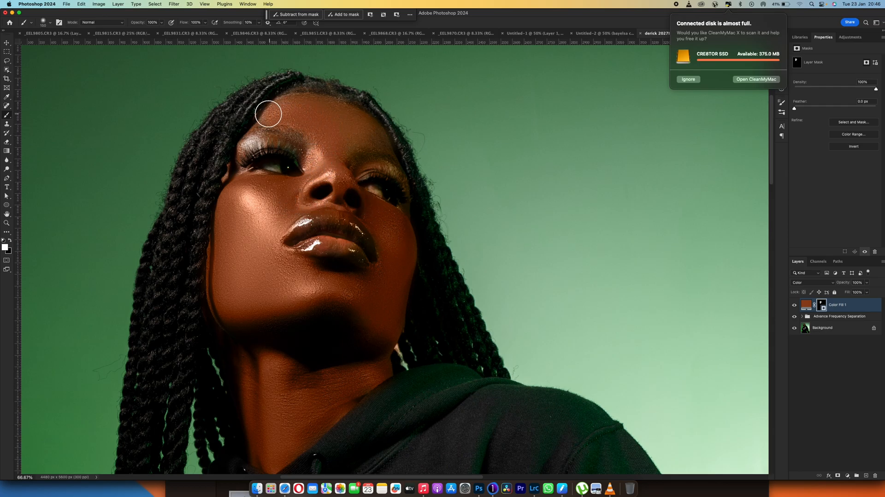
Paint the fill colour onto the eyelids and the skin around the eyes with a smaller brush
{"action": "key", "text": "bracketleft"}
{"action": "key", "text": "bracketleft"}
{"action": "key", "text": "bracketleft"}
{"action": "left_click_drag", "start_coordinate": [264, 137], "coordinate": [251, 146]}
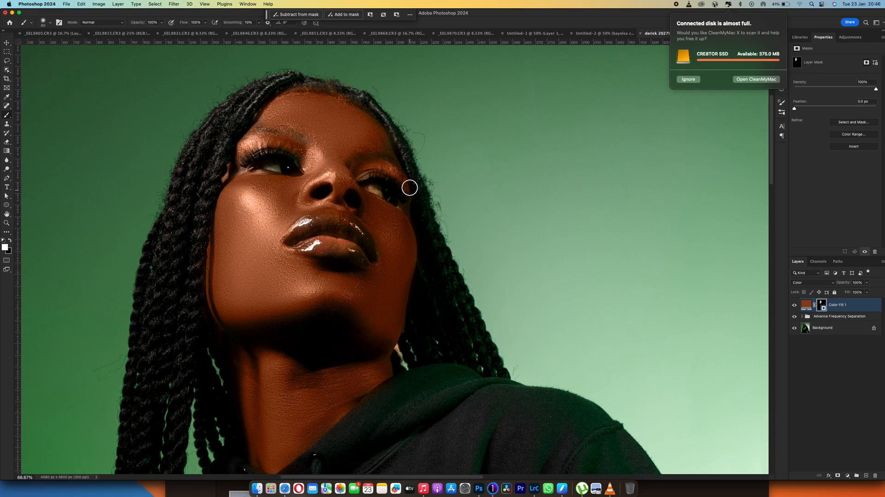
{"action": "key", "text": "bracketright"}
{"action": "key", "text": "bracketleft"}
{"action": "key", "text": "bracketleft"}
Paint the fill colour onto the hand resting on the hoodie through the same mask
{"action": "mouse_move", "coordinate": [266, 275]}
{"action": "left_mouse_down"}
{"action": "mouse_move", "coordinate": [272, 51]}
{"action": "mouse_move", "coordinate": [278, 296]}
{"action": "mouse_move", "coordinate": [278, 51]}
{"action": "left_mouse_up"}
{"action": "left_click_drag", "start_coordinate": [261, 350], "coordinate": [278, 92]}
{"action": "left_click_drag", "start_coordinate": [305, 240], "coordinate": [315, 225]}
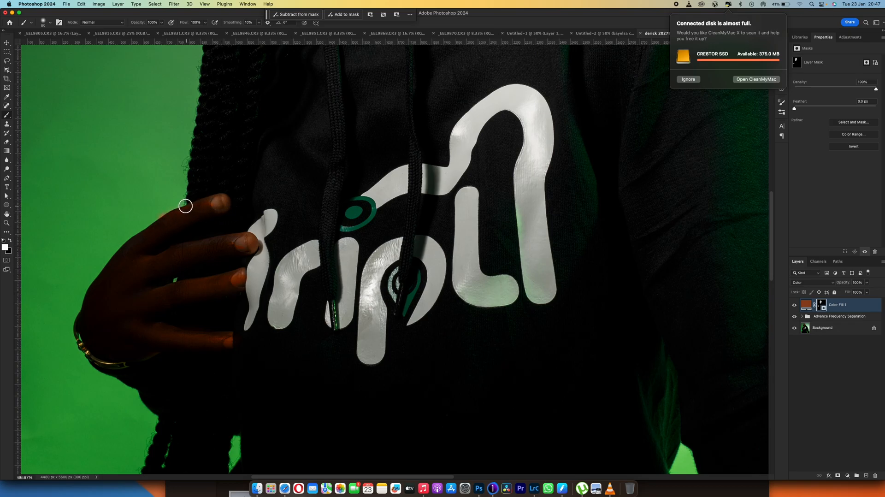
Lower the colour fill layer's opacity to 30% and check the whole portrait
{"action": "key", "text": "x"}
{"action": "left_click", "coordinate": [860, 282]}
{"action": "key", "text": "super+minus"}
{"action": "key", "text": "super+minus"}
{"action": "key", "text": "super+minus"}
{"action": "key", "text": "super+minus"}
{"action": "key", "text": "super+minus"}
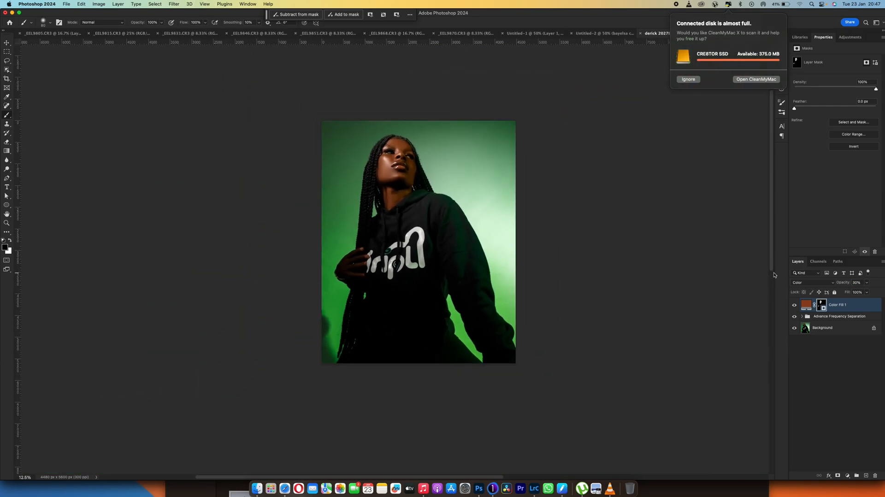
Add a Selective Color adjustment layer above the colour fill and apply the "baby boy" preset
{"action": "left_click_drag", "start_coordinate": [419, 224], "coordinate": [405, 308]}
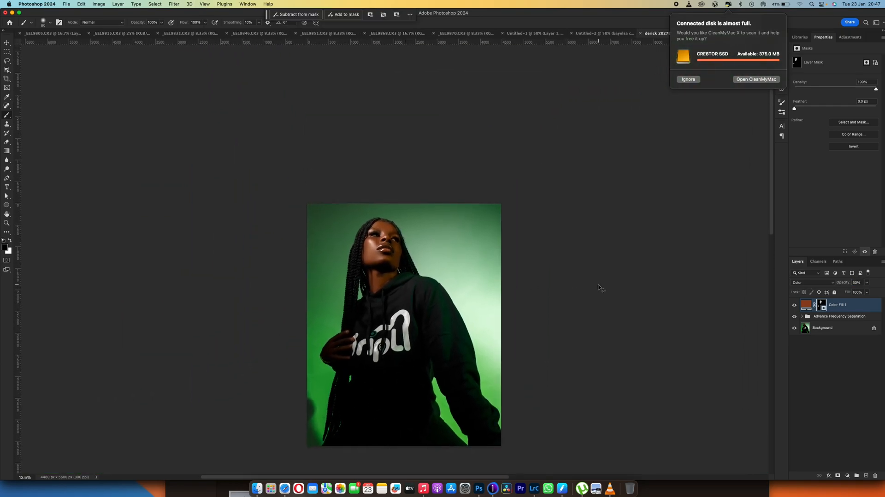
{"action": "key", "text": "super+plus"}
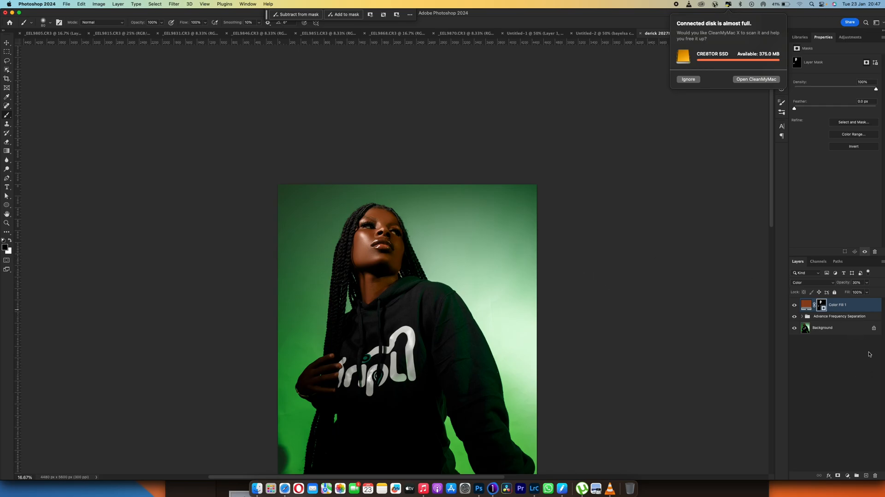
{"action": "left_click", "coordinate": [847, 475]}
{"action": "left_click", "coordinate": [853, 472]}
{"action": "left_click", "coordinate": [831, 60]}
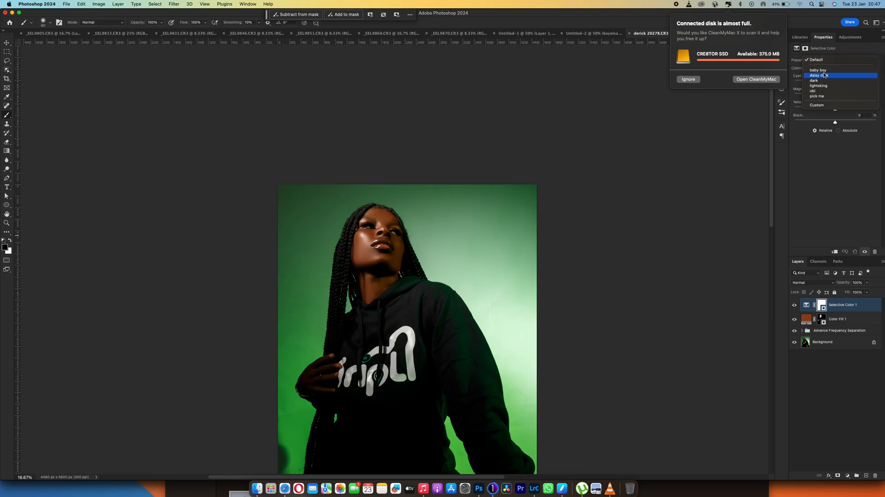
{"action": "left_click", "coordinate": [819, 71]}
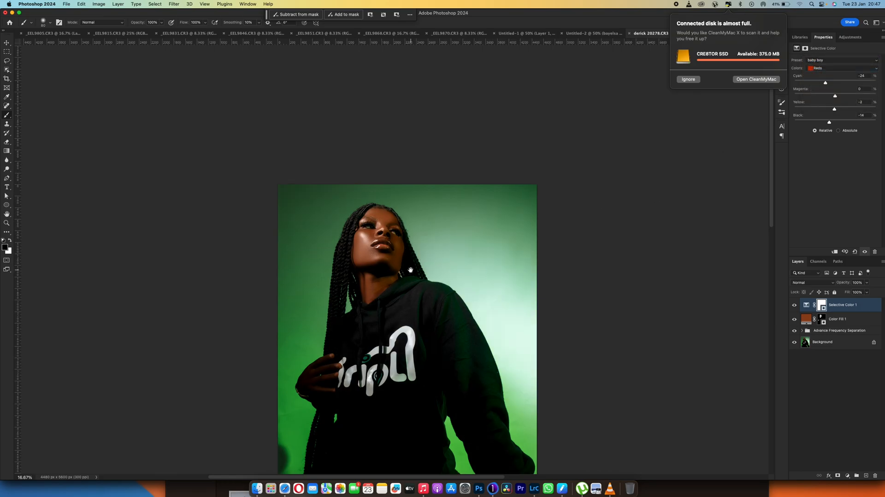
Fine-tune the Reds of the Selective Color layer with slightly less cyan, magenta -3 and yellow -9
{"action": "left_click_drag", "start_coordinate": [411, 269], "coordinate": [410, 197]}
{"action": "left_click_drag", "start_coordinate": [825, 83], "coordinate": [829, 111]}
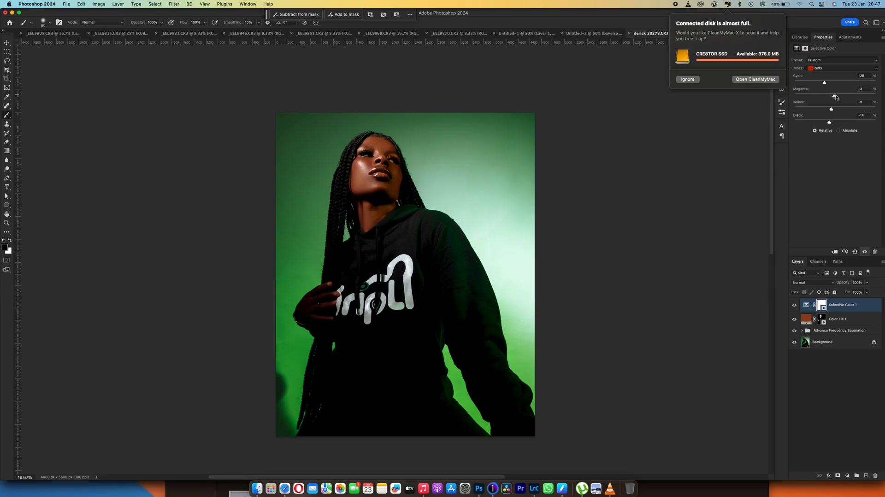
{"action": "left_click_drag", "start_coordinate": [392, 203], "coordinate": [392, 226]}
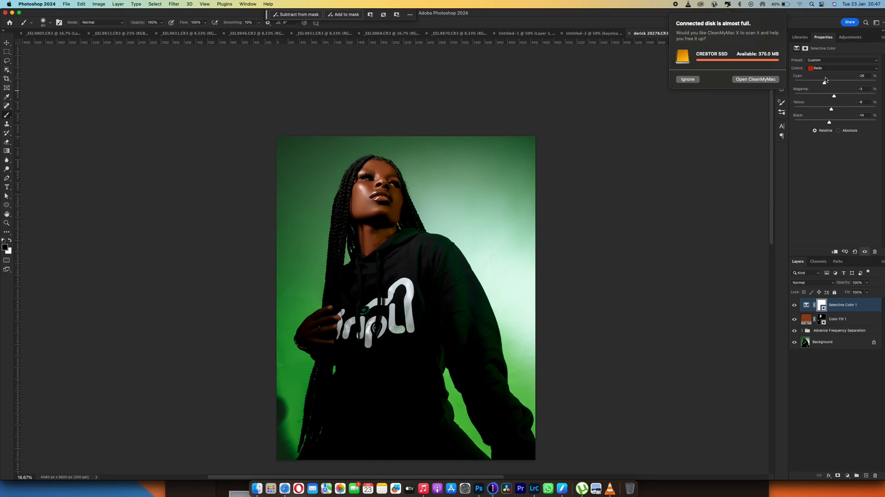
Adjust the Yellows of the Selective Color layer with cyan +14, magenta -1 and reduced yellow
{"action": "left_click", "coordinate": [816, 68]}
{"action": "left_click", "coordinate": [820, 73]}
{"action": "left_click_drag", "start_coordinate": [838, 111], "coordinate": [834, 111]}
{"action": "left_click_drag", "start_coordinate": [833, 86], "coordinate": [844, 85]}
{"action": "left_click_drag", "start_coordinate": [843, 85], "coordinate": [841, 86]}
{"action": "scroll", "coordinate": [395, 233], "scroll_direction": "up", "scroll_amount": 2}
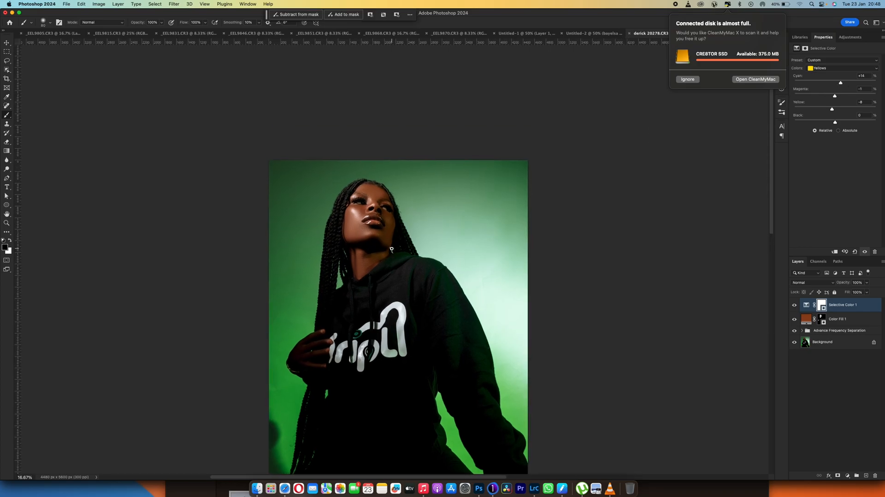
Add the White eyes/Teeth group and paint the whites of both eyes into its mask with a small white brush
{"action": "scroll", "coordinate": [392, 242], "scroll_direction": "up", "scroll_amount": 5}
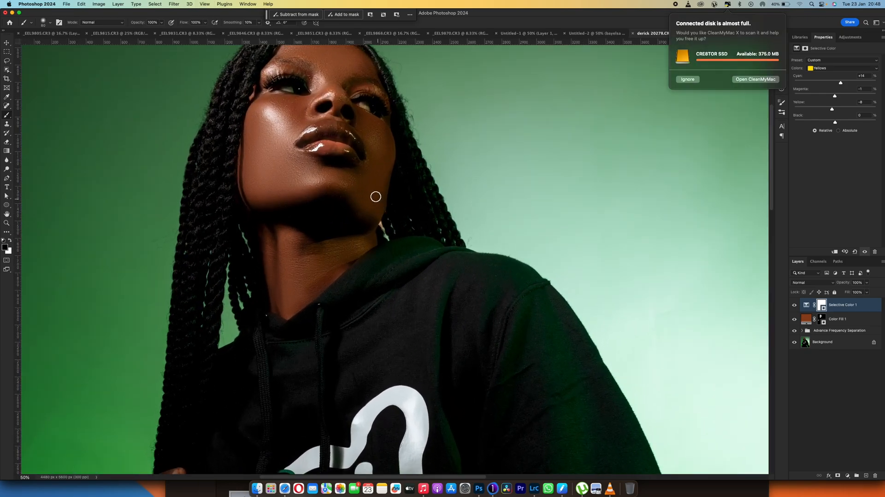
{"action": "scroll", "coordinate": [379, 273], "scroll_direction": "up", "scroll_amount": 4}
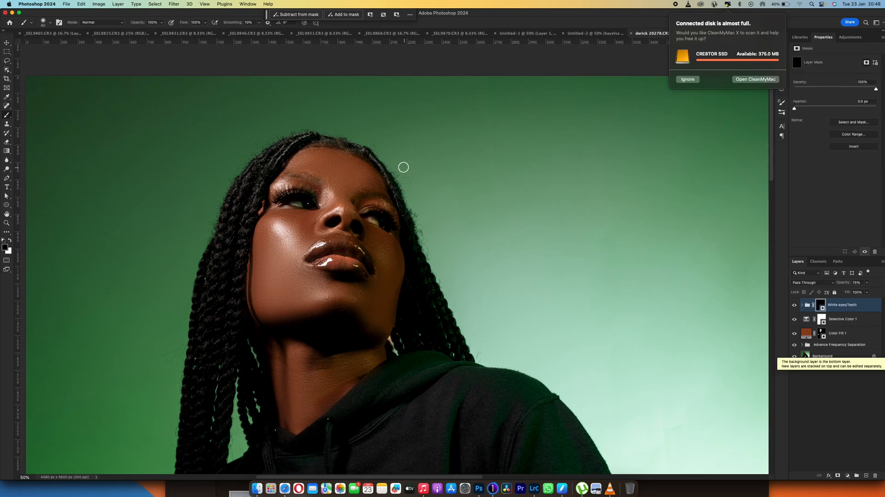
{"action": "key", "text": "bracketleft"}
{"action": "key", "text": "bracketleft"}
{"action": "key", "text": "bracketleft"}
{"action": "key", "text": "bracketleft"}
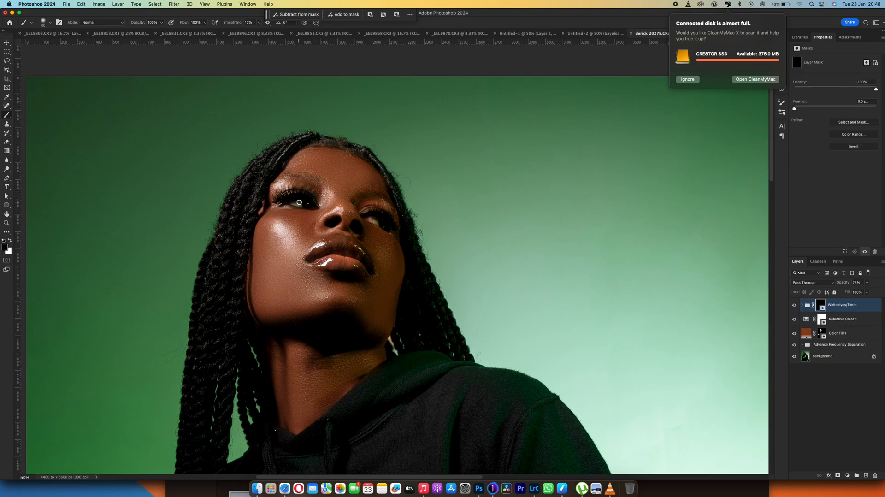
{"action": "key", "text": "x"}
Lower the saturation of the reduce reds and yellows layer inside the White eyes/Teeth group and set the group's opacity to about 49%
{"action": "left_click", "coordinate": [802, 306]}
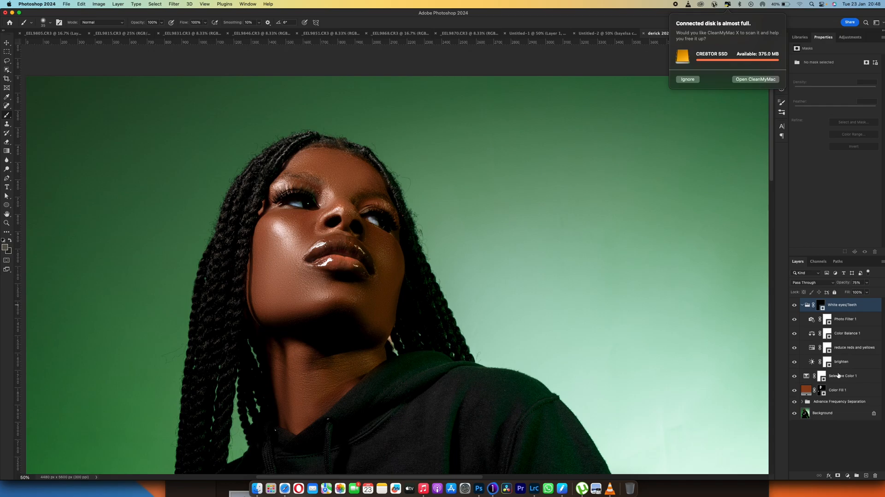
{"action": "left_click", "coordinate": [844, 348]}
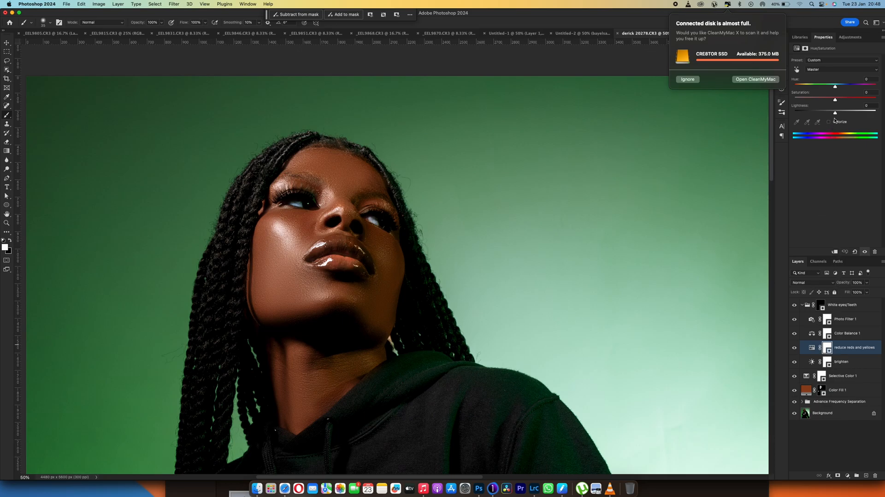
{"action": "left_click_drag", "start_coordinate": [834, 101], "coordinate": [812, 99]}
{"action": "left_click", "coordinate": [802, 304]}
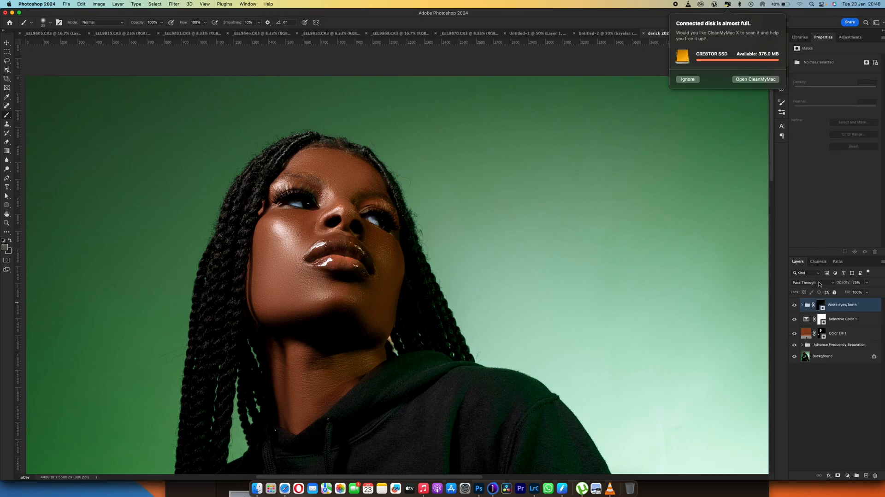
{"action": "left_click_drag", "start_coordinate": [843, 285], "coordinate": [838, 283]}
Dismiss the disk and memory warnings and set the Yellows of the Selective Color layer to cyan -19 and yellow -5
{"action": "key", "text": "super+minus"}
{"action": "key", "text": "super+minus"}
{"action": "key", "text": "super+minus"}
{"action": "key", "text": "super+minus"}
{"action": "key", "text": "super+minus"}
{"action": "key", "text": "super+plus"}
{"action": "key", "text": "super+plus"}
{"action": "left_click_drag", "start_coordinate": [404, 310], "coordinate": [410, 203]}
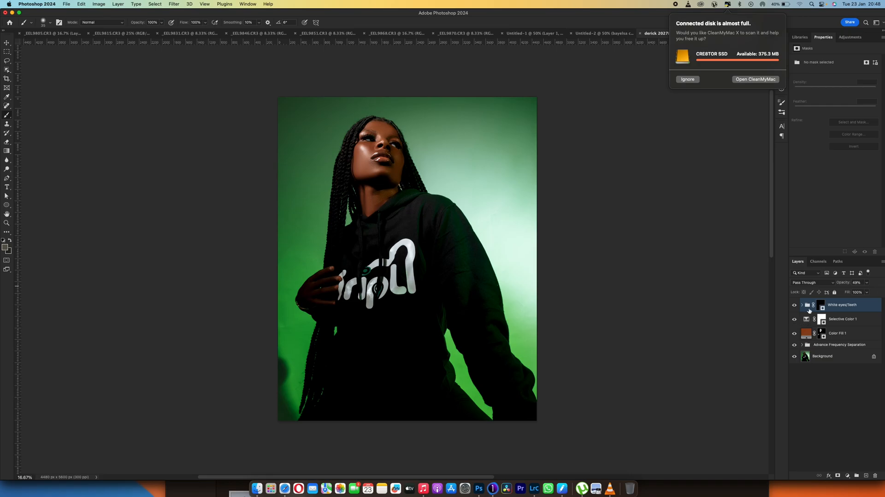
{"action": "left_click", "coordinate": [806, 319]}
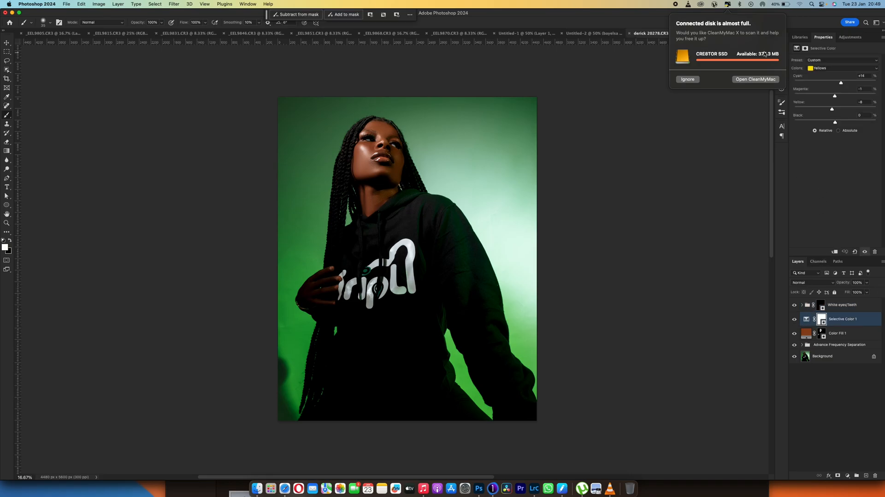
{"action": "left_click", "coordinate": [696, 80]}
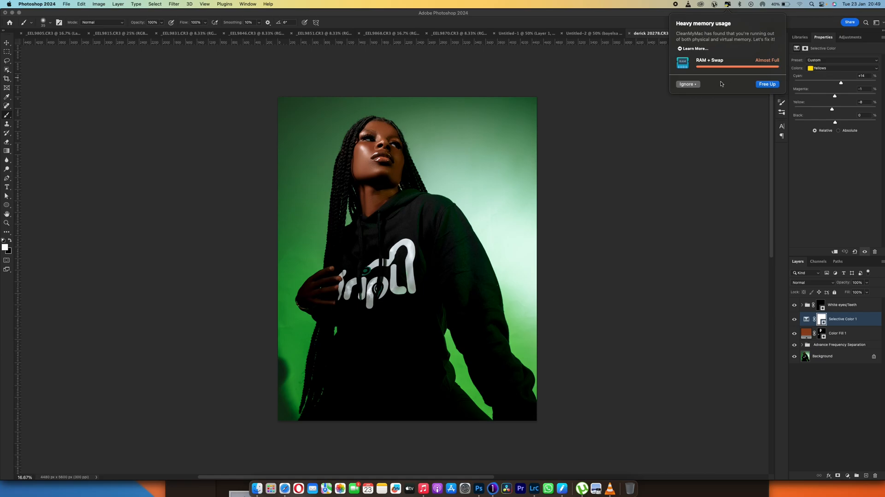
{"action": "left_click", "coordinate": [697, 85]}
{"action": "left_click", "coordinate": [693, 110]}
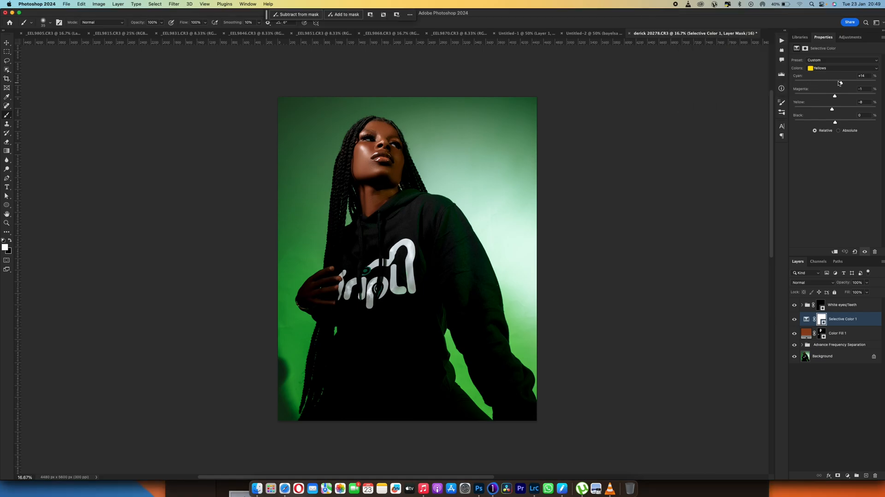
{"action": "mouse_move", "coordinate": [840, 84]}
{"action": "left_mouse_down"}
{"action": "mouse_move", "coordinate": [799, 86]}
{"action": "mouse_move", "coordinate": [832, 88]}
{"action": "left_mouse_up"}
{"action": "left_click_drag", "start_coordinate": [828, 88], "coordinate": [828, 110]}
Compare the retouched portrait with the original by repeatedly isolating the Background layer and restoring the others
{"action": "left_click_drag", "start_coordinate": [397, 242], "coordinate": [394, 275]}
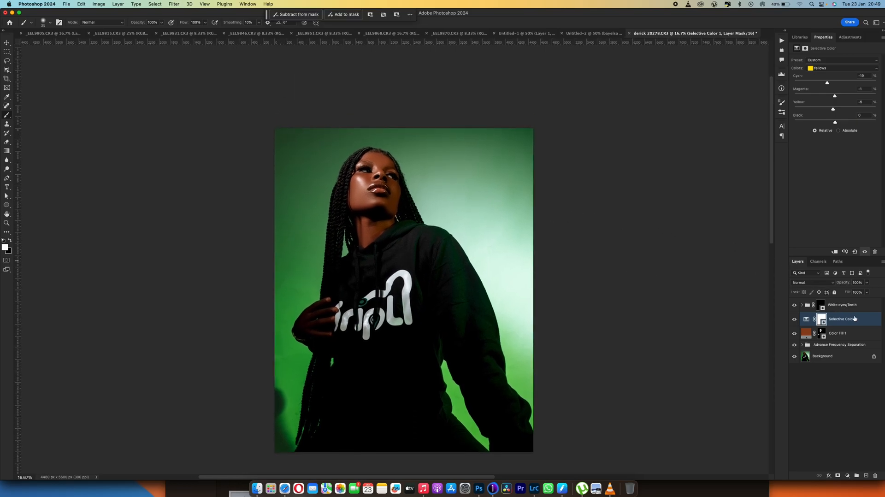
{"action": "left_click", "coordinate": [794, 357], "text": "alt"}
{"action": "left_click", "coordinate": [794, 357], "text": "alt"}
{"action": "left_click", "coordinate": [793, 357], "text": "alt"}
{"action": "left_click", "coordinate": [794, 356], "text": "alt"}
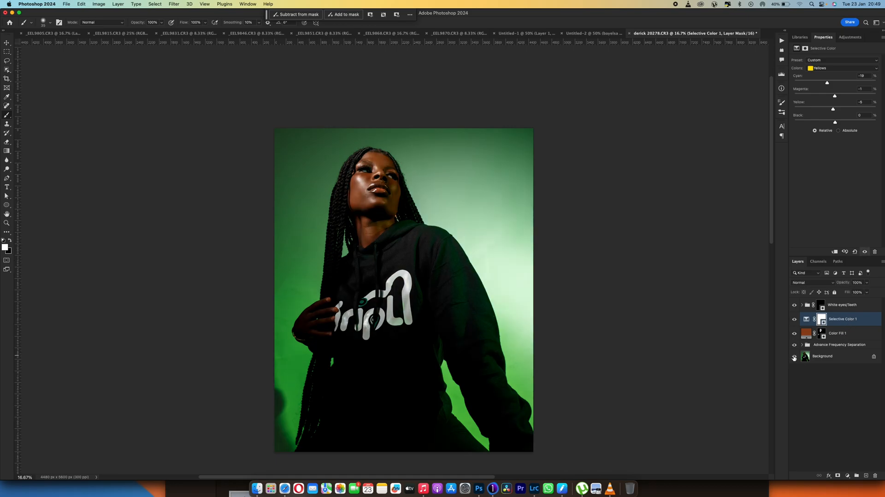
{"action": "left_click", "coordinate": [794, 358], "text": "alt"}
{"action": "left_click", "coordinate": [794, 357], "text": "alt"}
{"action": "left_click_drag", "start_coordinate": [390, 263], "coordinate": [399, 215]}
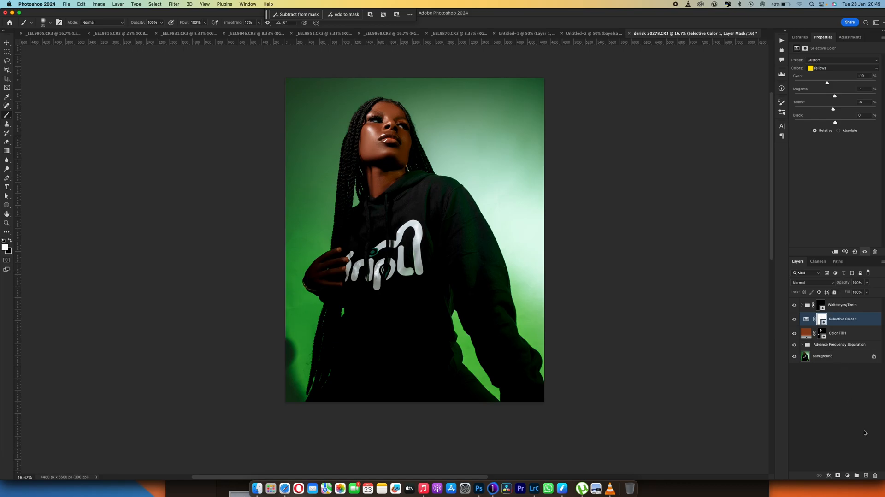
Add a Color Lookup adjustment layer above the Selective Color layer and load the Exclusive Melanin 3.CUBE LUT from Documents
{"action": "left_click", "coordinate": [846, 475]}
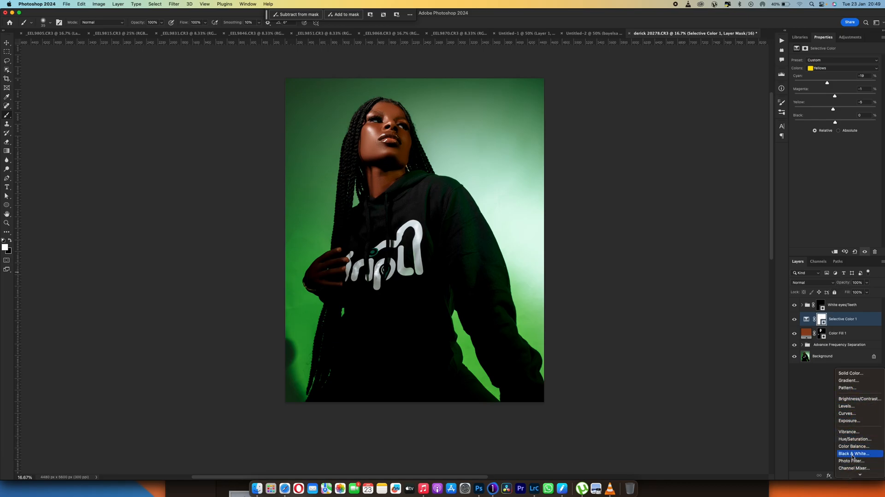
{"action": "scroll", "coordinate": [852, 472], "scroll_direction": "down", "scroll_amount": 3}
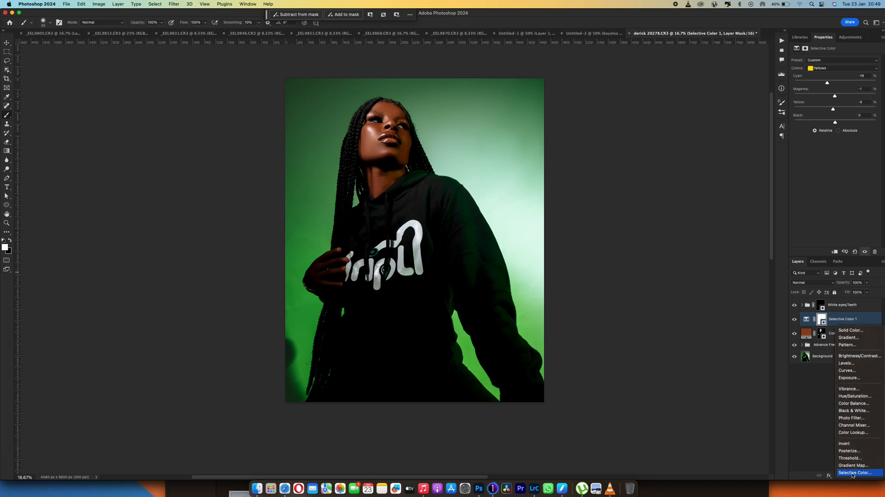
{"action": "left_click", "coordinate": [852, 433]}
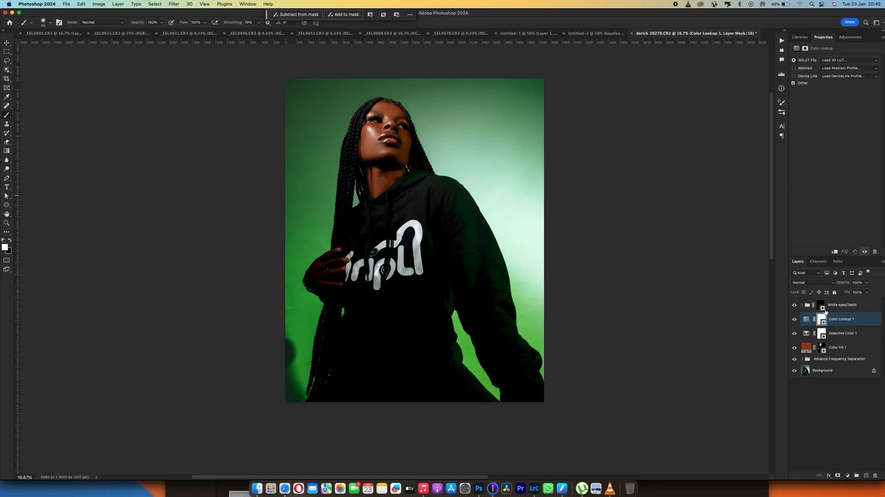
{"action": "left_click", "coordinate": [836, 61]}
{"action": "left_click", "coordinate": [784, 64]}
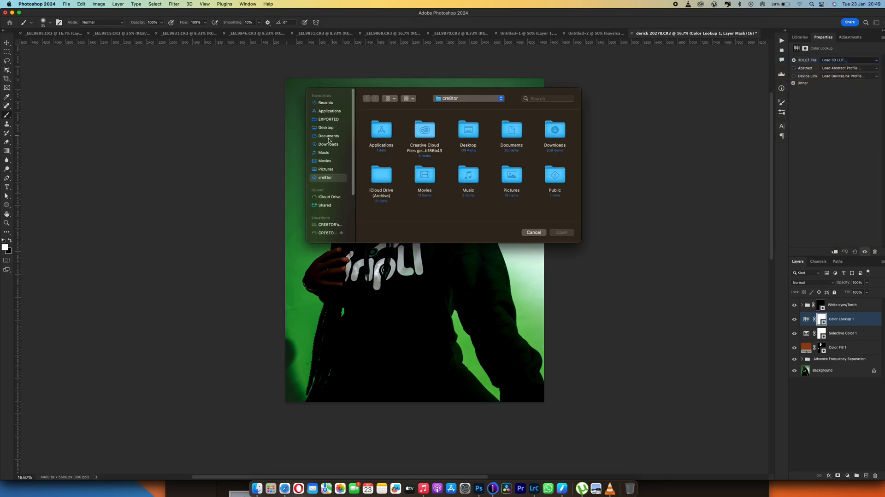
{"action": "left_click", "coordinate": [329, 136]}
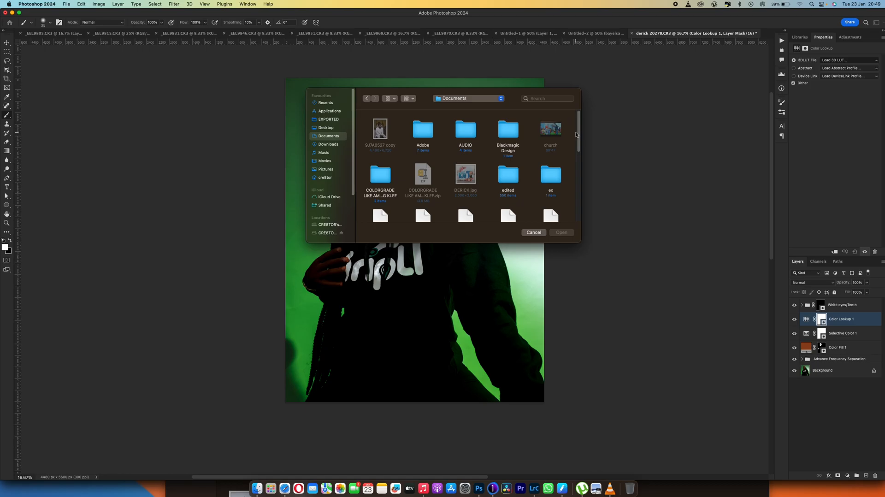
{"action": "scroll", "coordinate": [576, 134], "scroll_direction": "down", "scroll_amount": 3}
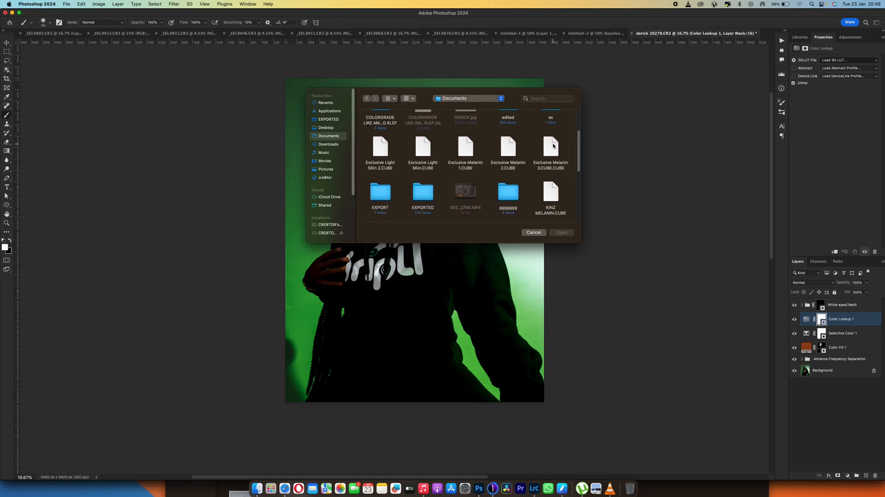
{"action": "left_click", "coordinate": [553, 146]}
{"action": "double_click", "coordinate": [553, 146]}
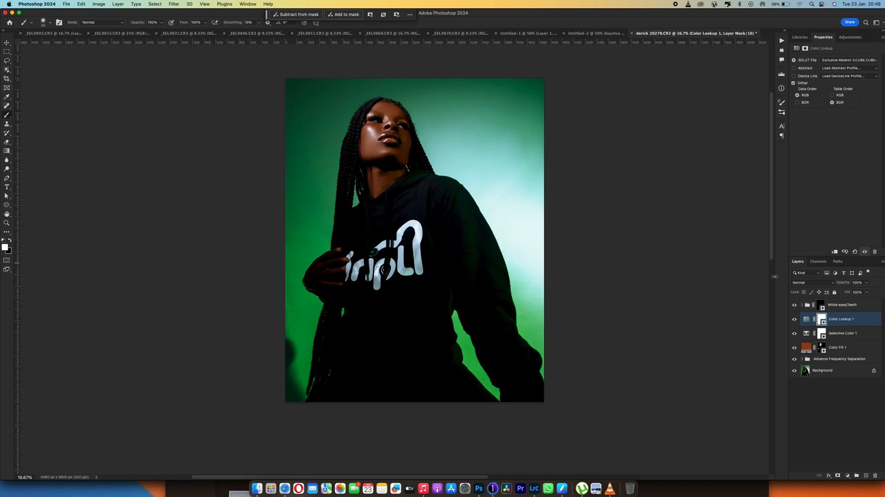
Replace the Color Lookup layer's mask with a copy of the Color Fill mask and reduce the layer's opacity
{"action": "left_click_drag", "start_coordinate": [822, 347], "coordinate": [819, 321]}
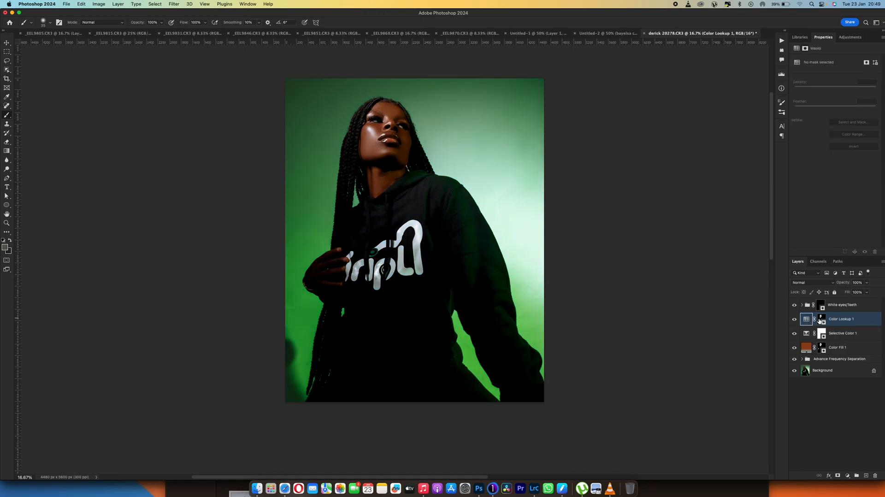
{"action": "left_click_drag", "start_coordinate": [842, 282], "coordinate": [835, 282]}
Stamp all visible layers into a new merged layer above the White eyes/Teeth group
{"action": "left_click", "coordinate": [840, 307]}
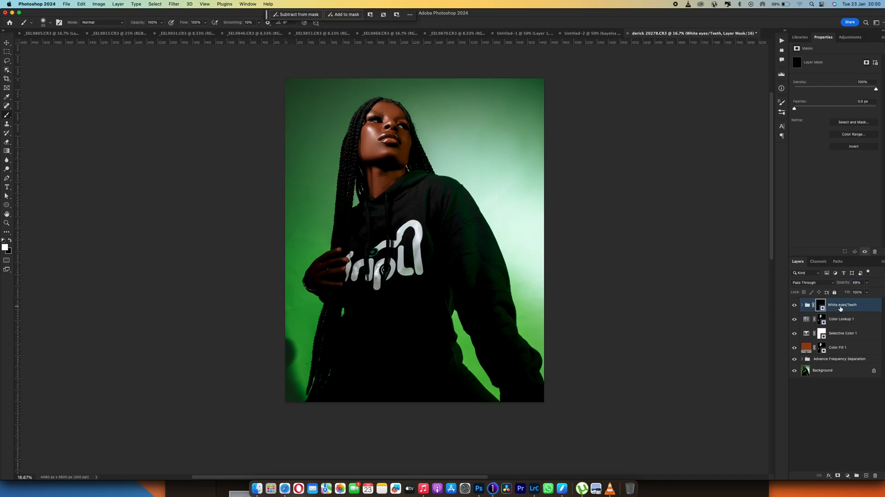
{"action": "left_click_drag", "start_coordinate": [479, 249], "coordinate": [490, 220]}
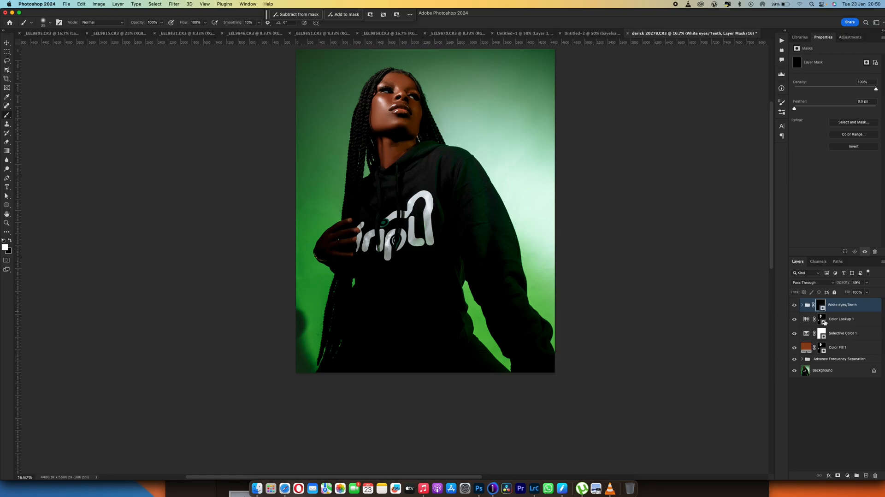
{"action": "key", "text": "super+alt+shift+e"}
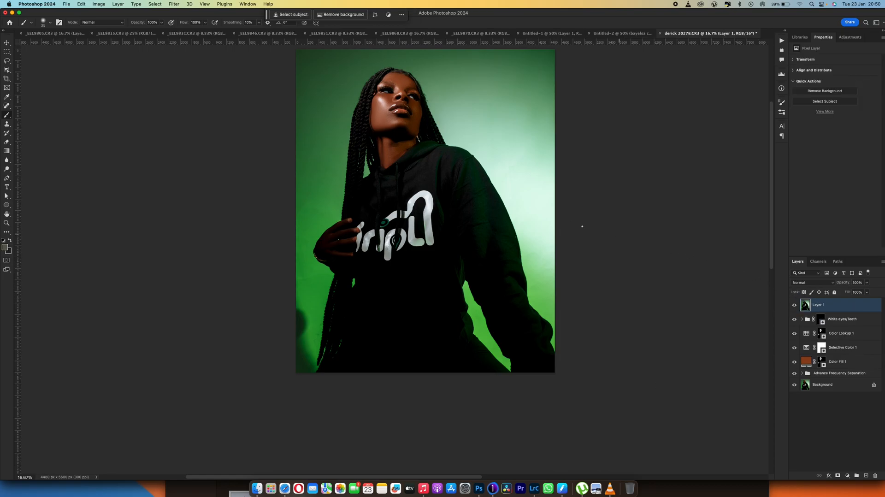
Select the subject, add the missing patch at the hoodie's lower edge with the Lasso, and cut the subject onto its own layer
{"action": "key", "text": "super+a"}
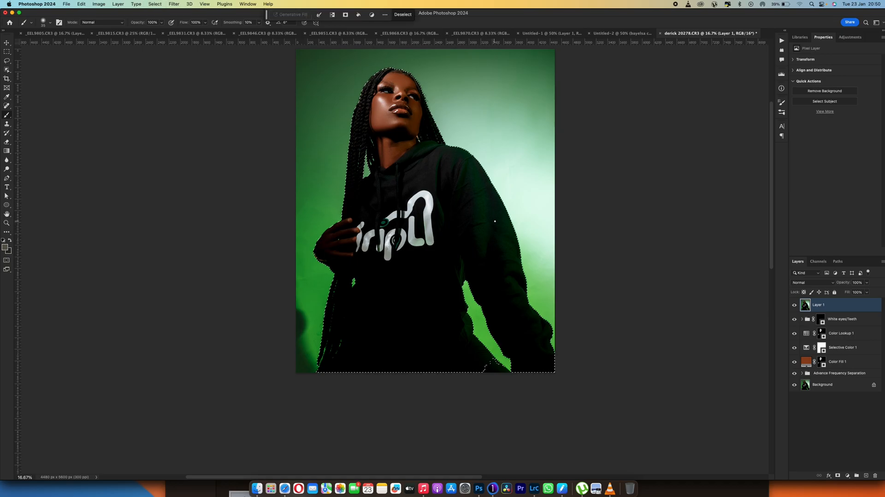
{"action": "key", "text": "l"}
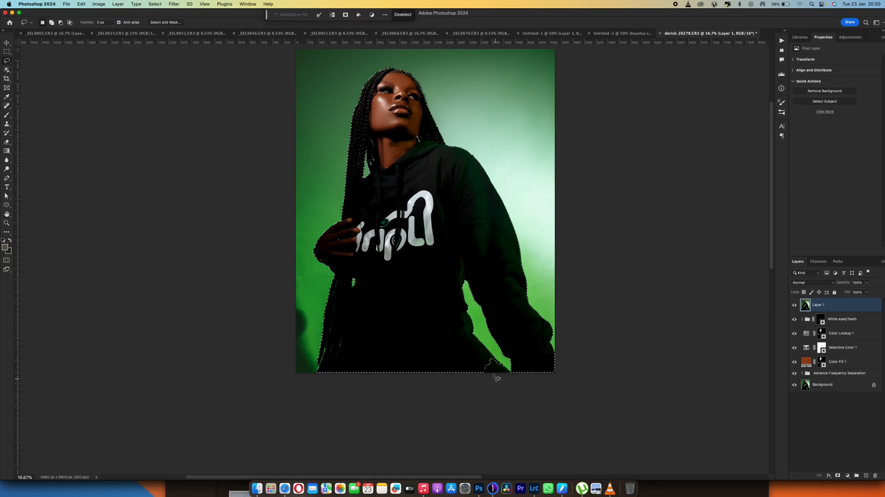
{"action": "mouse_move", "coordinate": [494, 358]}
{"action": "left_mouse_down"}
{"action": "mouse_move", "coordinate": [507, 367]}
{"action": "mouse_move", "coordinate": [485, 368]}
{"action": "left_mouse_up"}
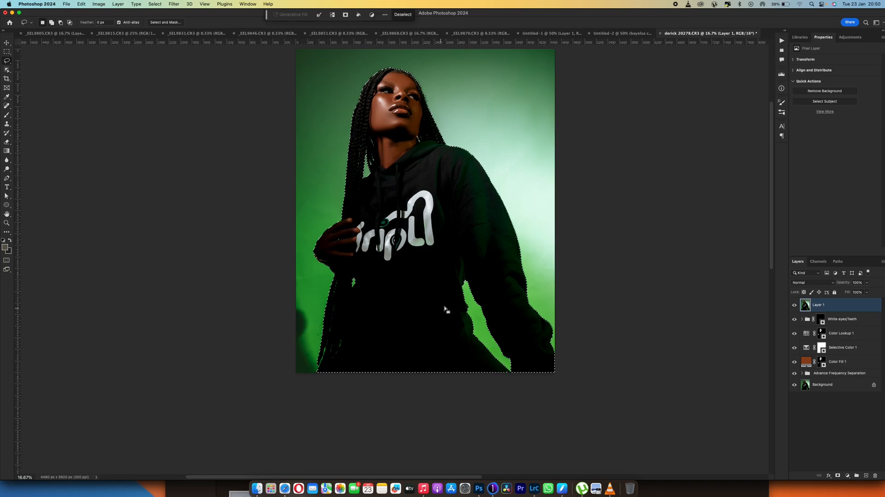
{"action": "key", "text": "ctrl+shift+j"}
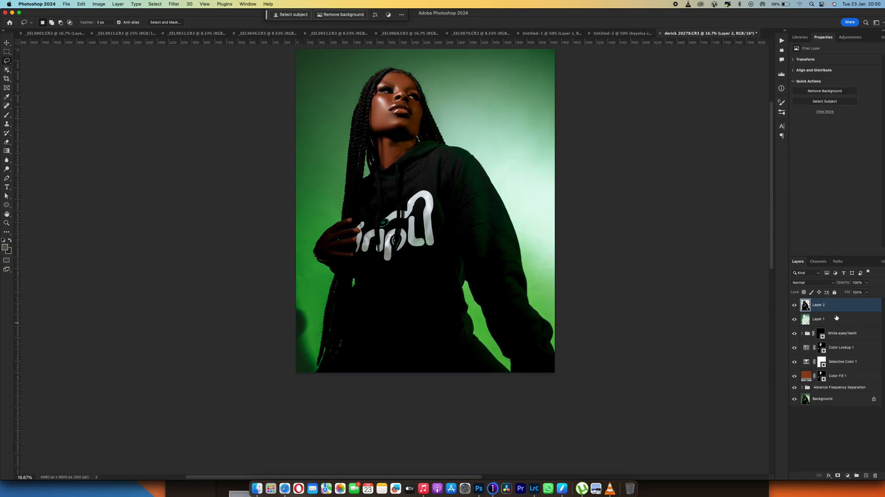
Blend the green backdrop on Layer 1 with a greatly enlarged Mixer Brush
{"action": "left_click", "coordinate": [836, 318]}
{"action": "scroll", "coordinate": [324, 190], "scroll_direction": "up", "scroll_amount": 3}
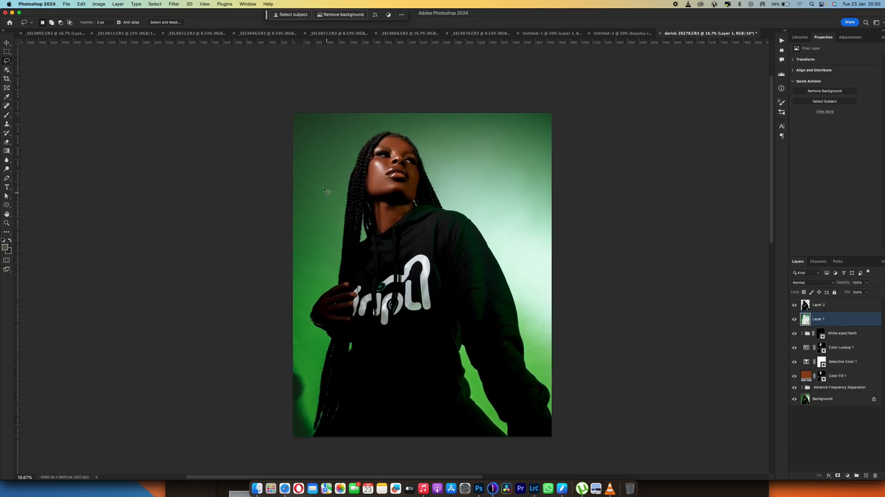
{"action": "key", "text": "b"}
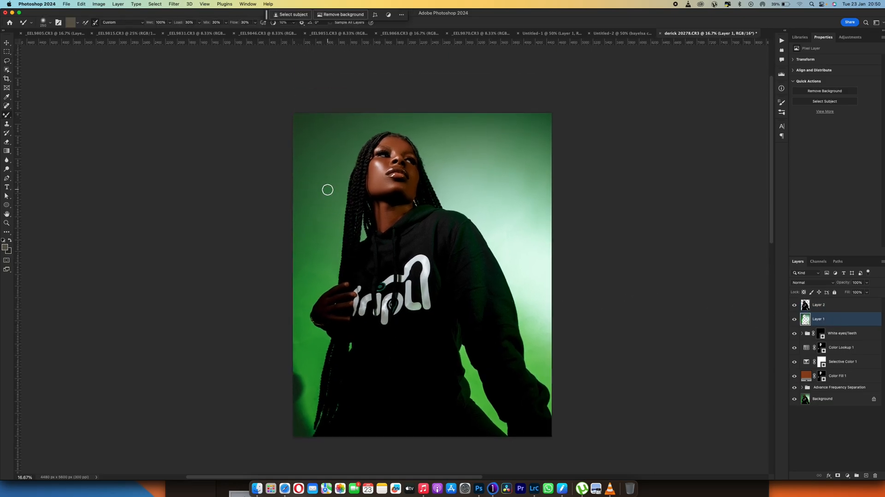
{"action": "left_click", "coordinate": [241, 242]}
{"action": "key", "text": "]"}
{"action": "key", "text": "]"}
{"action": "key", "text": "]"}
{"action": "key", "text": "]"}
{"action": "key", "text": "]"}
{"action": "key", "text": "]"}
{"action": "key", "text": "]"}
{"action": "key", "text": "]"}
{"action": "key", "text": "]"}
{"action": "key", "text": "]"}
{"action": "key", "text": "]"}
{"action": "key", "text": "]"}
{"action": "mouse_move", "coordinate": [301, 182]}
{"action": "left_mouse_down"}
{"action": "mouse_move", "coordinate": [289, 199]}
{"action": "mouse_move", "coordinate": [315, 305]}
{"action": "mouse_move", "coordinate": [325, 189]}
{"action": "mouse_move", "coordinate": [297, 174]}
{"action": "mouse_move", "coordinate": [321, 138]}
{"action": "mouse_move", "coordinate": [349, 127]}
{"action": "mouse_move", "coordinate": [523, 133]}
{"action": "mouse_move", "coordinate": [507, 130]}
{"action": "mouse_move", "coordinate": [515, 129]}
{"action": "mouse_move", "coordinate": [440, 124]}
{"action": "mouse_move", "coordinate": [502, 134]}
{"action": "mouse_move", "coordinate": [541, 194]}
{"action": "mouse_move", "coordinate": [538, 137]}
{"action": "mouse_move", "coordinate": [536, 255]}
{"action": "mouse_move", "coordinate": [491, 217]}
{"action": "mouse_move", "coordinate": [498, 233]}
{"action": "mouse_move", "coordinate": [479, 227]}
{"action": "mouse_move", "coordinate": [519, 245]}
{"action": "mouse_move", "coordinate": [545, 280]}
{"action": "mouse_move", "coordinate": [507, 358]}
{"action": "mouse_move", "coordinate": [520, 396]}
{"action": "mouse_move", "coordinate": [500, 384]}
{"action": "left_mouse_up"}
Smooth the backdrop along the image's left edge, including the dark spot near the braids, with resized Mixer Brush strokes
{"action": "key", "text": "bracketleft"}
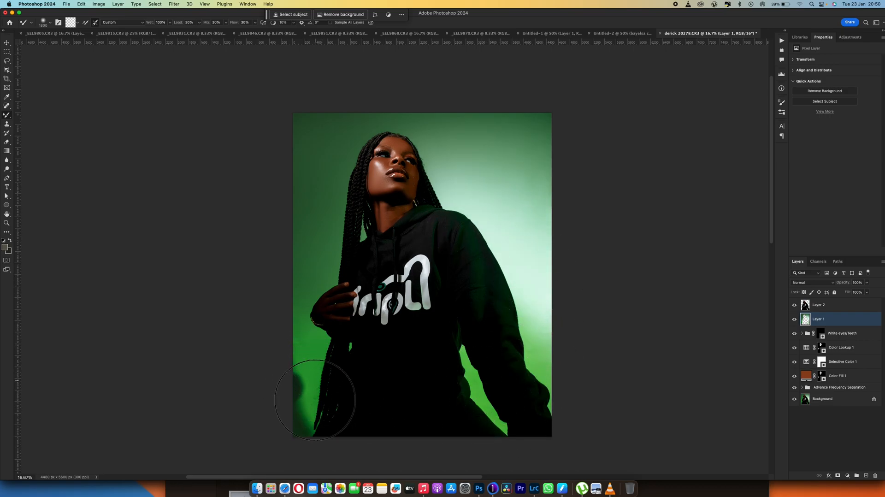
{"action": "key", "text": "bracketleft"}
{"action": "mouse_move", "coordinate": [318, 345]}
{"action": "left_mouse_down"}
{"action": "mouse_move", "coordinate": [318, 277]}
{"action": "mouse_move", "coordinate": [294, 416]}
{"action": "mouse_move", "coordinate": [303, 396]}
{"action": "mouse_move", "coordinate": [303, 421]}
{"action": "mouse_move", "coordinate": [310, 320]}
{"action": "mouse_move", "coordinate": [307, 365]}
{"action": "mouse_move", "coordinate": [300, 294]}
{"action": "mouse_move", "coordinate": [311, 185]}
{"action": "mouse_move", "coordinate": [300, 171]}
{"action": "mouse_move", "coordinate": [318, 138]}
{"action": "mouse_move", "coordinate": [305, 140]}
{"action": "mouse_move", "coordinate": [377, 126]}
{"action": "mouse_move", "coordinate": [312, 120]}
{"action": "left_mouse_up"}
{"action": "key", "text": "bracketright"}
{"action": "key", "text": "bracketright"}
{"action": "mouse_move", "coordinate": [300, 152]}
{"action": "left_mouse_down"}
{"action": "mouse_move", "coordinate": [300, 347]}
{"action": "mouse_move", "coordinate": [316, 390]}
{"action": "mouse_move", "coordinate": [305, 406]}
{"action": "mouse_move", "coordinate": [316, 422]}
{"action": "mouse_move", "coordinate": [298, 337]}
{"action": "left_mouse_up"}
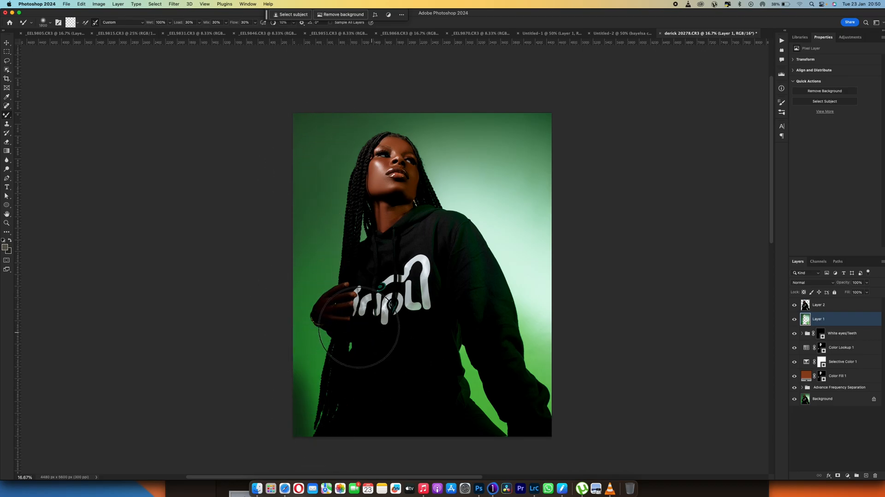
{"action": "mouse_move", "coordinate": [318, 220]}
{"action": "left_mouse_down"}
{"action": "mouse_move", "coordinate": [314, 159]}
{"action": "mouse_move", "coordinate": [324, 135]}
{"action": "left_mouse_up"}
{"action": "key", "text": "bracketright"}
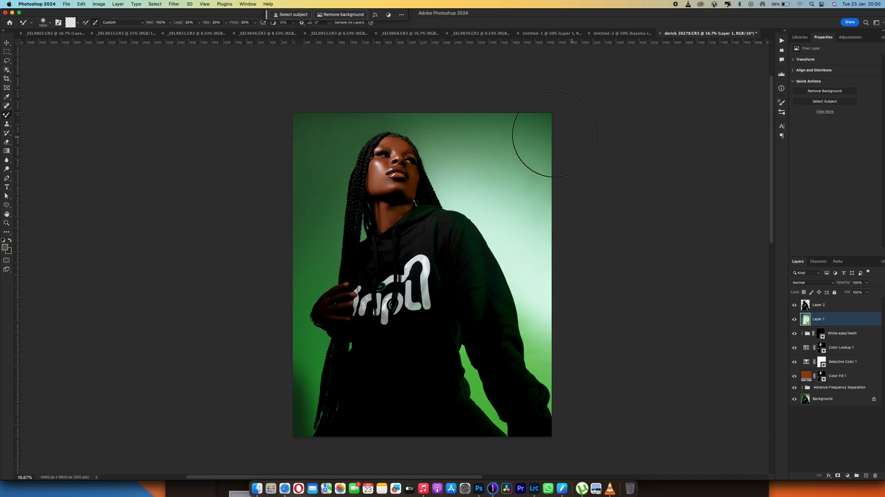
Enlarge the Mixer Brush further and blend the backdrop's remaining areas around the subject with broad strokes
{"action": "scroll", "coordinate": [450, 283], "scroll_direction": "up", "scroll_amount": 10}
{"action": "scroll", "coordinate": [450, 282], "scroll_direction": "right", "scroll_amount": 5}
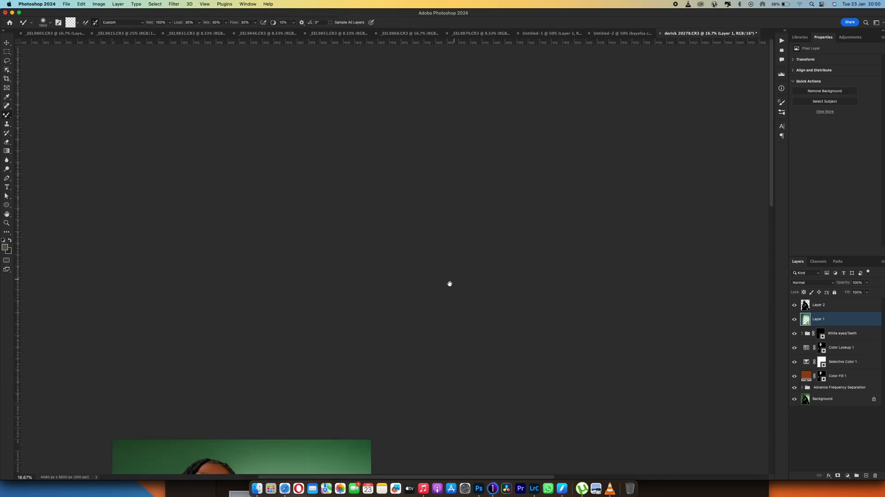
{"action": "scroll", "coordinate": [381, 311], "scroll_direction": "left", "scroll_amount": 5}
{"action": "scroll", "coordinate": [381, 312], "scroll_direction": "down", "scroll_amount": 3}
{"action": "key", "text": "bracketright"}
{"action": "key", "text": "bracketright"}
{"action": "key", "text": "bracketright"}
{"action": "key", "text": "bracketright"}
{"action": "mouse_move", "coordinate": [325, 374]}
{"action": "left_mouse_down"}
{"action": "mouse_move", "coordinate": [391, 394]}
{"action": "mouse_move", "coordinate": [575, 108]}
{"action": "left_mouse_up"}
{"action": "mouse_move", "coordinate": [397, 347]}
{"action": "left_mouse_down"}
{"action": "mouse_move", "coordinate": [373, 323]}
{"action": "mouse_move", "coordinate": [217, 362]}
{"action": "left_mouse_up"}
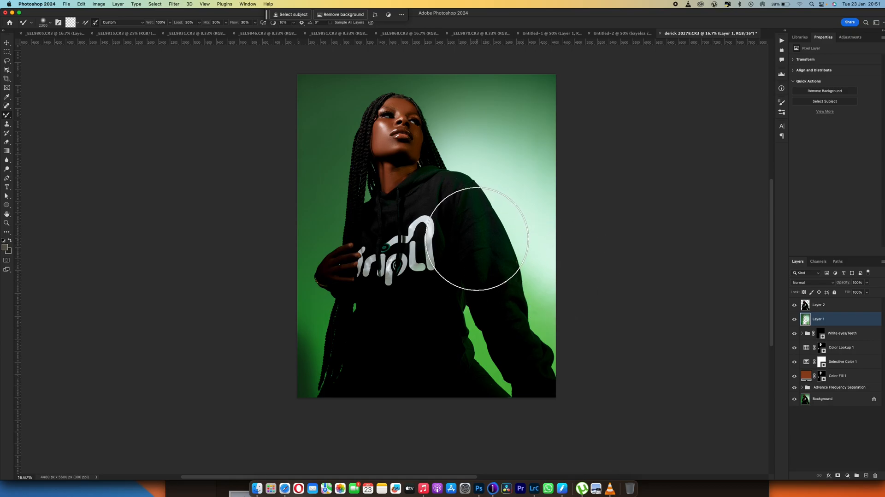
{"action": "left_click_drag", "start_coordinate": [457, 216], "coordinate": [463, 256]}
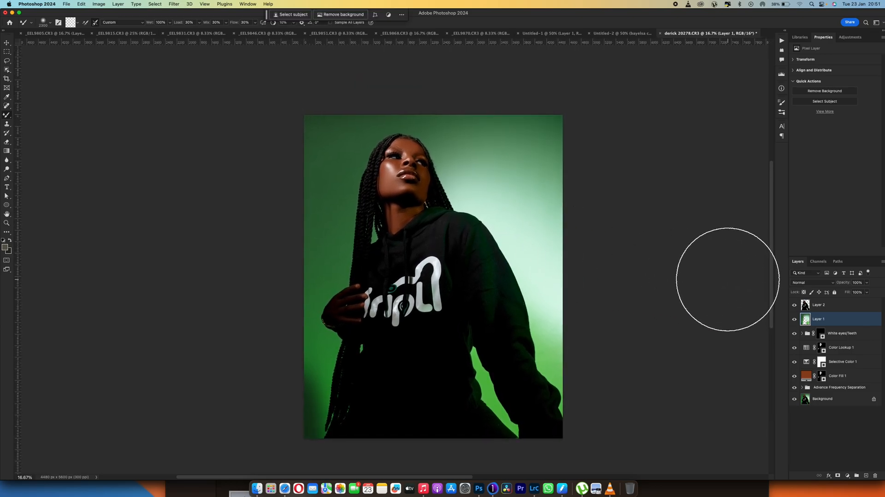
Load the subject's outline from Layer 2 and add a Selective Color adjustment layer above it, masked to that outline
{"action": "left_click", "coordinate": [822, 305]}
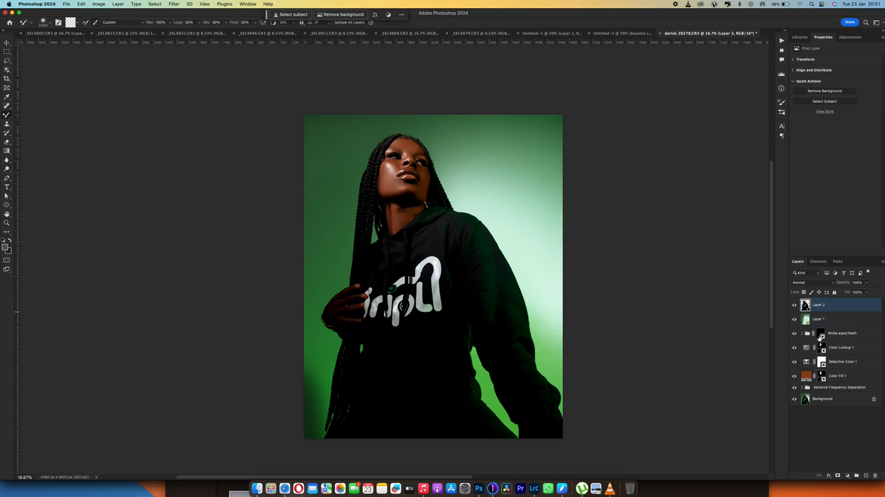
{"action": "left_click", "coordinate": [805, 304], "text": "super"}
{"action": "left_click", "coordinate": [847, 476]}
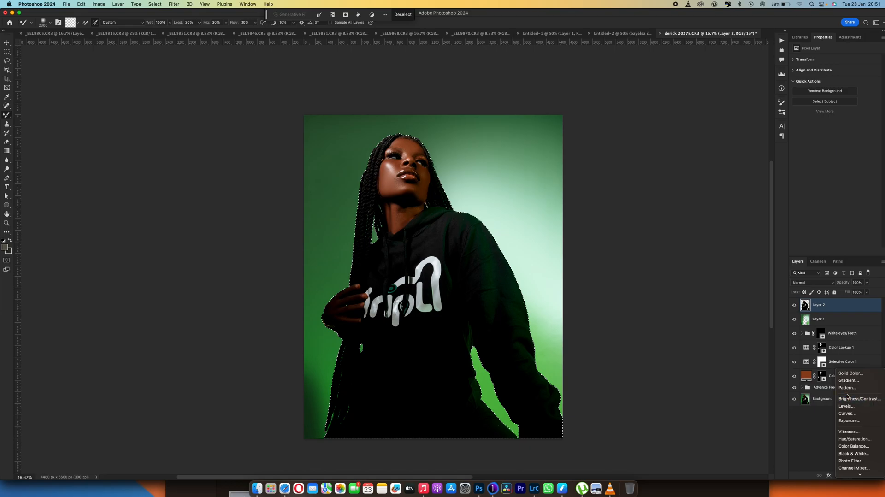
{"action": "mouse_move", "coordinate": [854, 474]}
{"action": "left_click", "coordinate": [854, 473]}
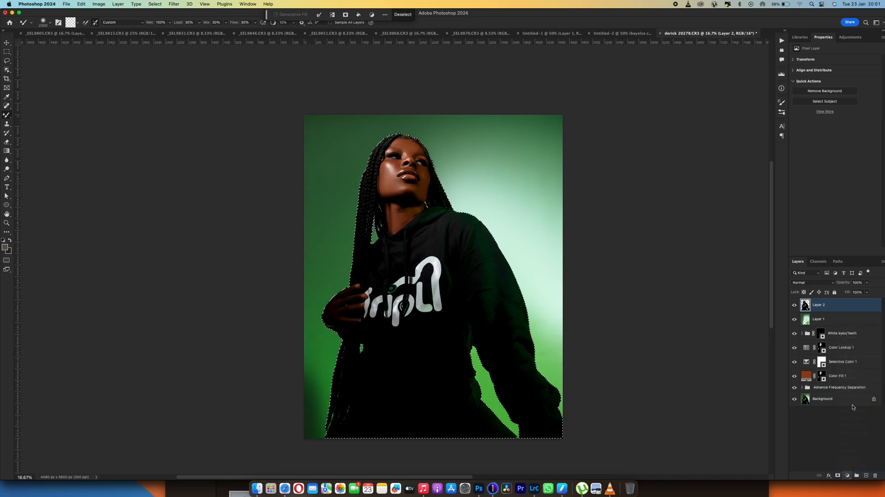
{"action": "left_click", "coordinate": [829, 68]}
{"action": "left_click", "coordinate": [825, 60]}
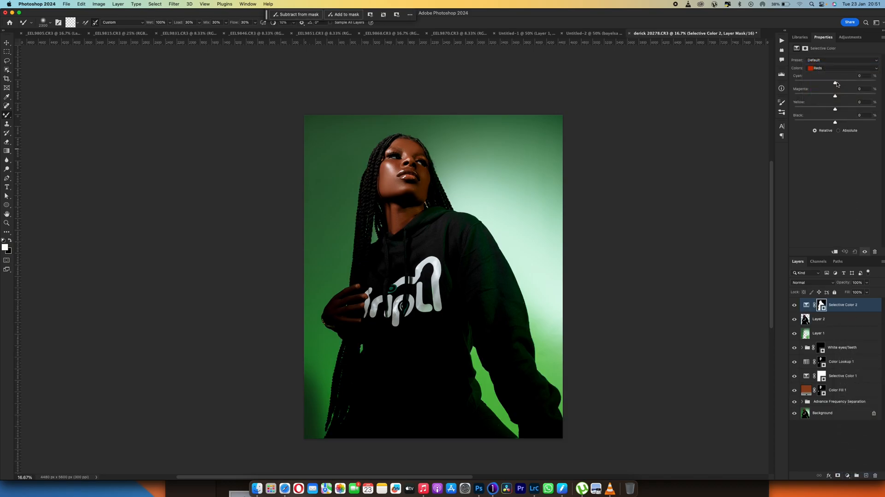
Shift the subject's Reds in the new Selective Color adjustment to Cyan +46, Magenta +8 and Yellow -10
{"action": "left_click_drag", "start_coordinate": [836, 83], "coordinate": [846, 84]}
{"action": "left_click_drag", "start_coordinate": [835, 96], "coordinate": [838, 98]}
{"action": "left_click_drag", "start_coordinate": [834, 110], "coordinate": [832, 110]}
{"action": "left_click_drag", "start_coordinate": [831, 111], "coordinate": [825, 111]}
{"action": "mouse_move", "coordinate": [846, 83]}
{"action": "left_mouse_down"}
{"action": "mouse_move", "coordinate": [860, 83]}
{"action": "mouse_move", "coordinate": [852, 85]}
{"action": "left_mouse_up"}
{"action": "left_click_drag", "start_coordinate": [859, 84], "coordinate": [853, 85]}
{"action": "left_click_drag", "start_coordinate": [830, 111], "coordinate": [828, 110]}
{"action": "left_click_drag", "start_coordinate": [830, 112], "coordinate": [838, 97]}
{"action": "left_click_drag", "start_coordinate": [840, 98], "coordinate": [841, 99]}
{"action": "left_click_drag", "start_coordinate": [504, 200], "coordinate": [504, 217]}
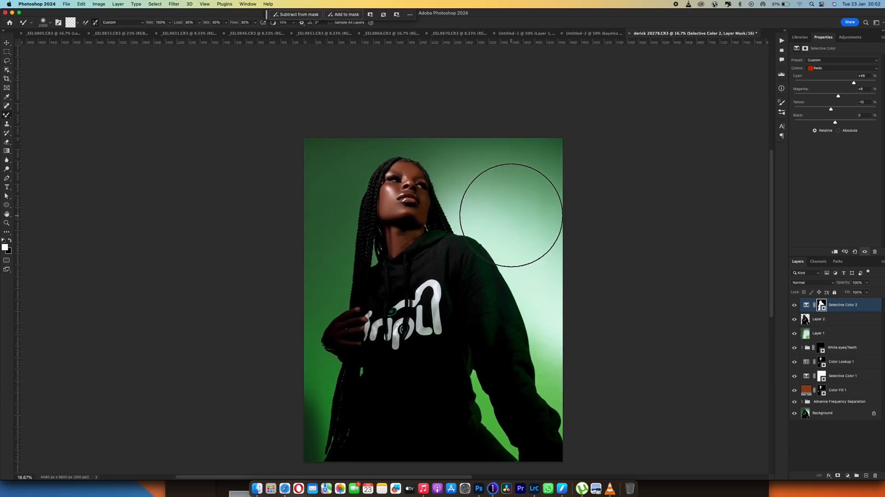
{"action": "left_click_drag", "start_coordinate": [507, 240], "coordinate": [513, 179]}
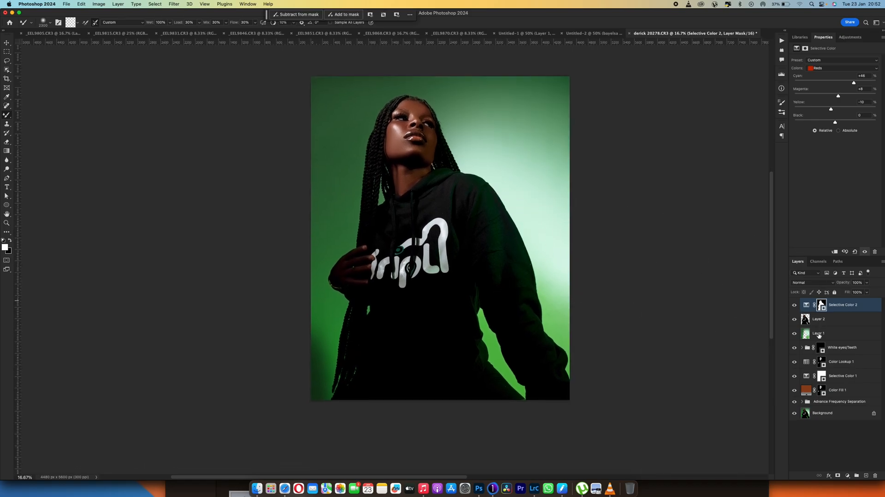
Add 2% monochromatic Gaussian noise to the blended backdrop on Layer 1
{"action": "left_click", "coordinate": [819, 334]}
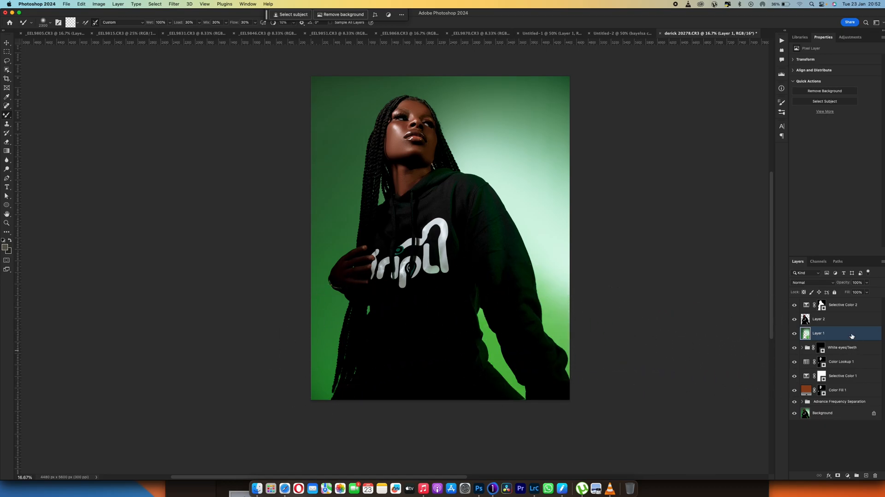
{"action": "key", "text": "super+alt+f"}
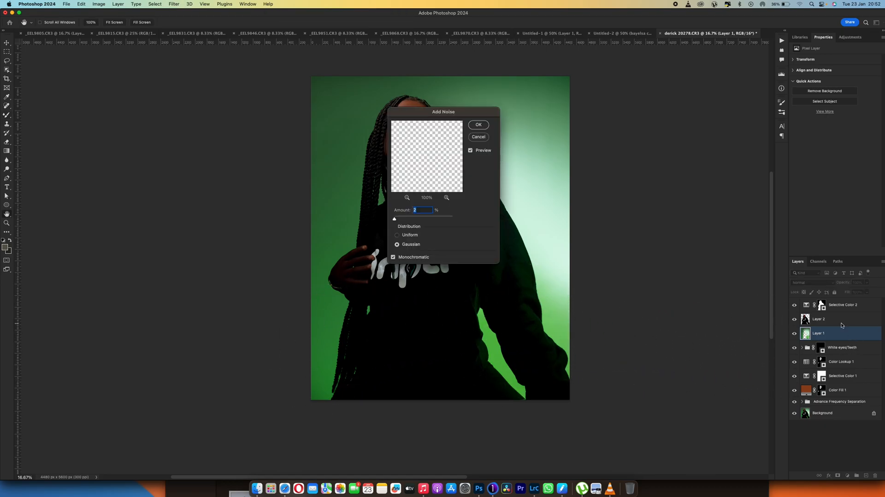
{"action": "left_click", "coordinate": [479, 125]}
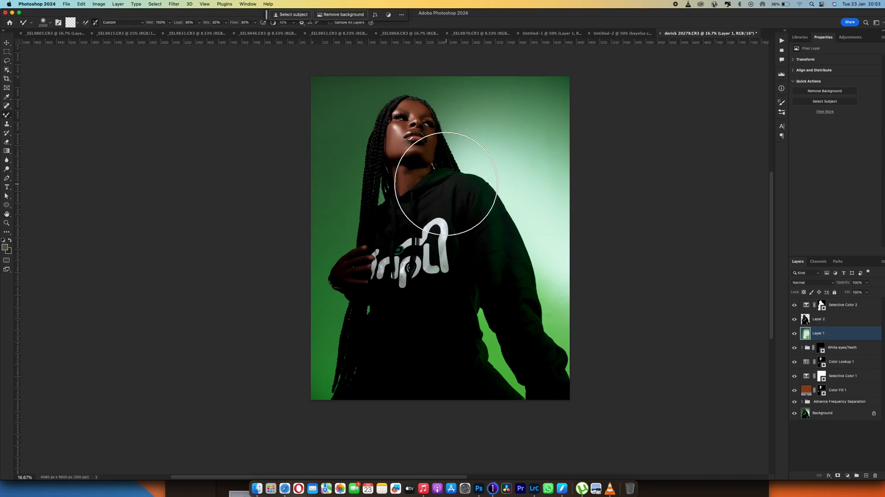
{"action": "key", "text": "space"}
{"action": "left_click_drag", "start_coordinate": [433, 193], "coordinate": [399, 229]}
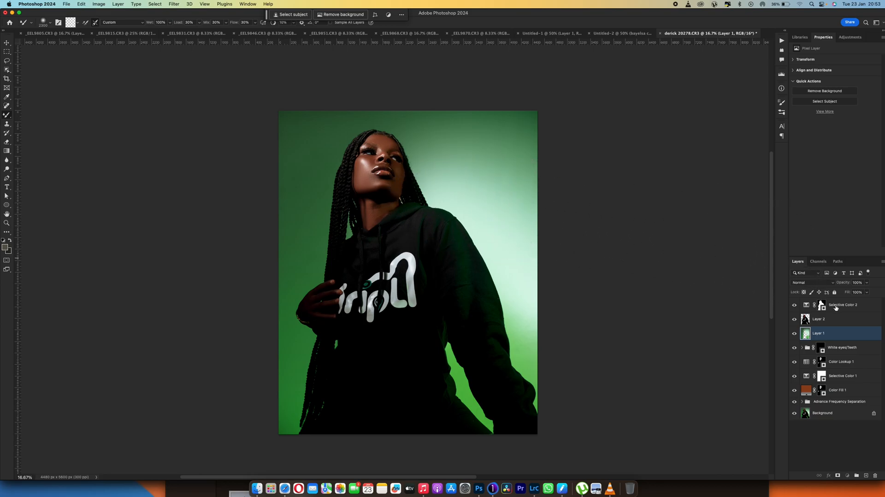
Stamp all visible layers into a new merged layer above Selective Color 2
{"action": "left_click", "coordinate": [835, 307]}
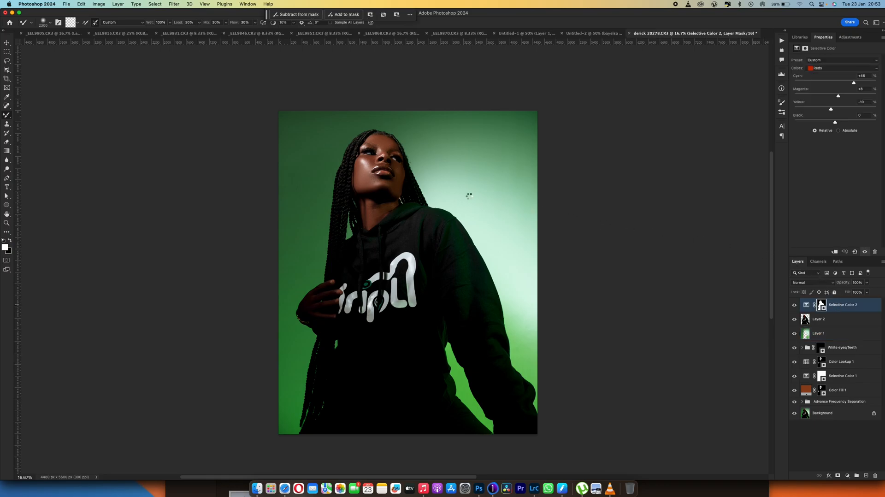
{"action": "key", "text": "super+alt+shift+e"}
{"action": "left_click_drag", "start_coordinate": [405, 186], "coordinate": [376, 182]}
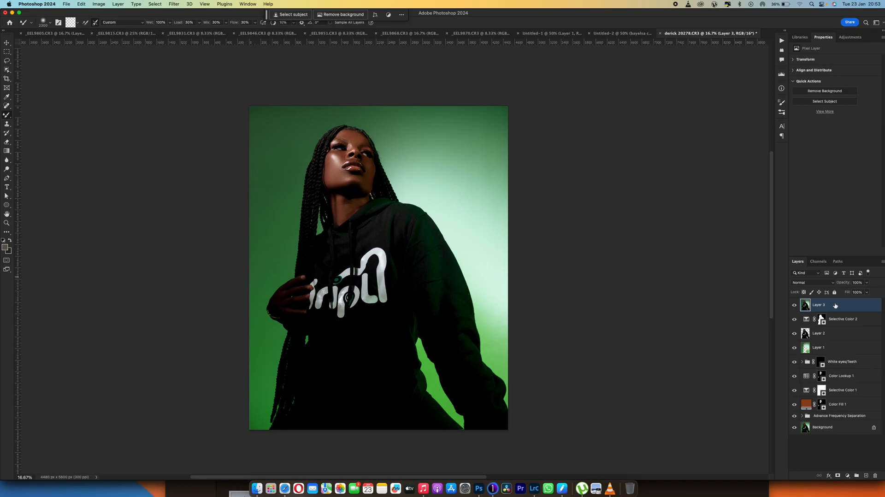
Calibrate the merged layer in Camera Raw with green hue -25 and saturation -48, blue hue -16 and saturation +39, and slightly higher red saturation
{"action": "key", "text": "shift+super+a"}
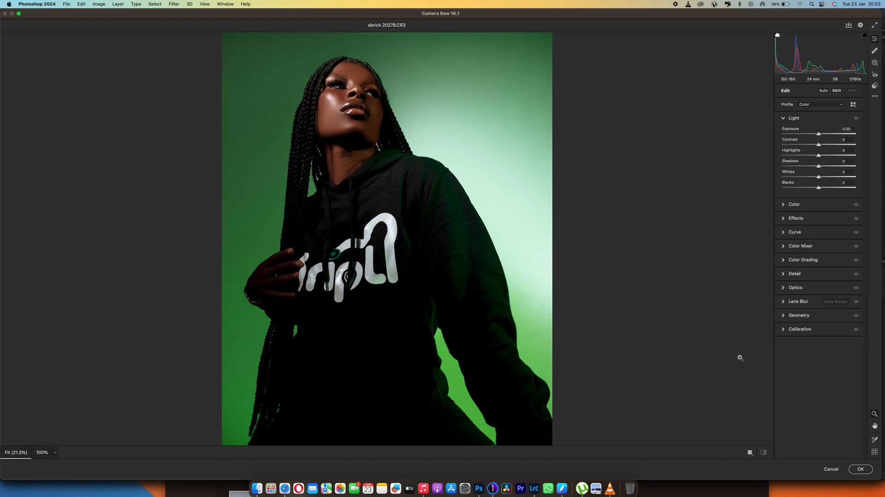
{"action": "left_click", "coordinate": [811, 330]}
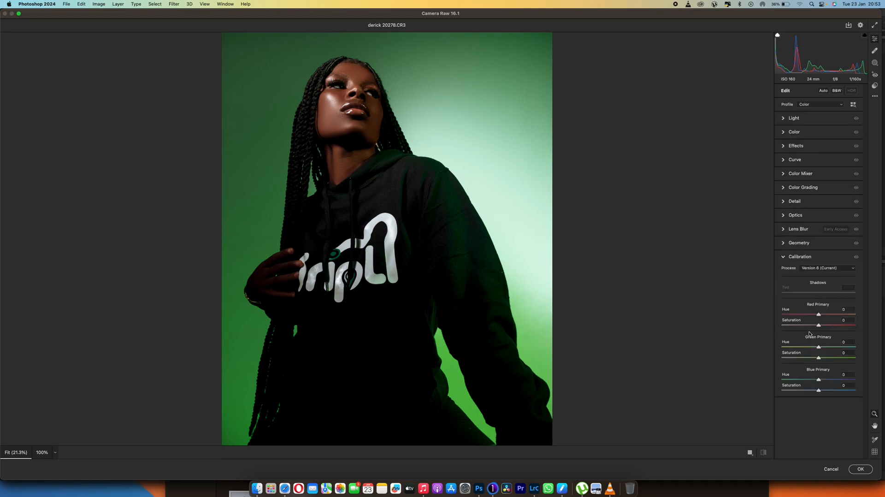
{"action": "mouse_move", "coordinate": [818, 391]}
{"action": "left_mouse_down"}
{"action": "mouse_move", "coordinate": [853, 390]}
{"action": "mouse_move", "coordinate": [834, 392]}
{"action": "left_mouse_up"}
{"action": "left_click_drag", "start_coordinate": [819, 381], "coordinate": [812, 382]}
{"action": "mouse_move", "coordinate": [820, 358]}
{"action": "left_mouse_down"}
{"action": "mouse_move", "coordinate": [830, 358]}
{"action": "mouse_move", "coordinate": [801, 358]}
{"action": "mouse_move", "coordinate": [831, 359]}
{"action": "mouse_move", "coordinate": [789, 360]}
{"action": "mouse_move", "coordinate": [813, 351]}
{"action": "left_mouse_up"}
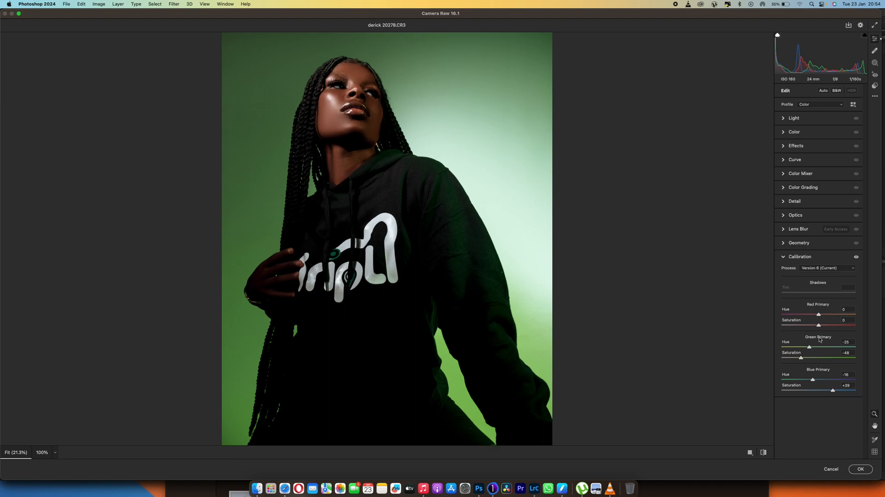
{"action": "left_click_drag", "start_coordinate": [819, 326], "coordinate": [823, 327]}
{"action": "left_click", "coordinate": [861, 469]}
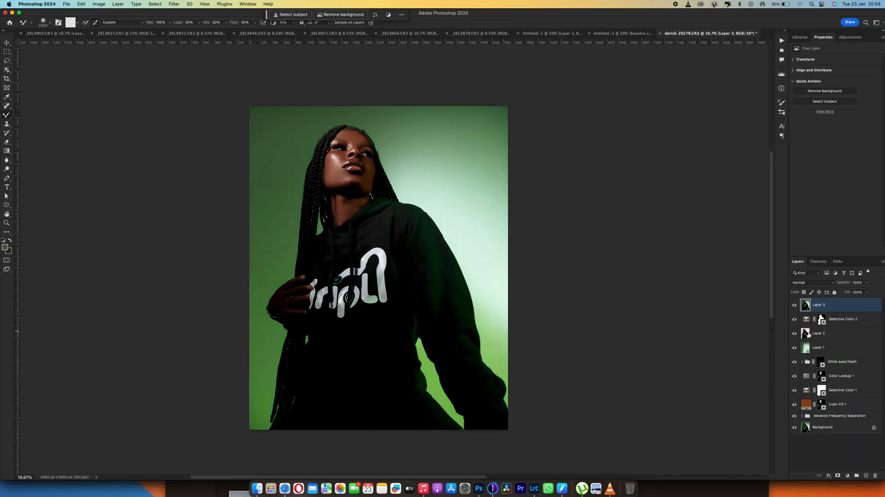
Mask the colour-calibrated Layer 3 to the subject using the outline of Layer 2
{"action": "left_click", "coordinate": [806, 333], "text": "super"}
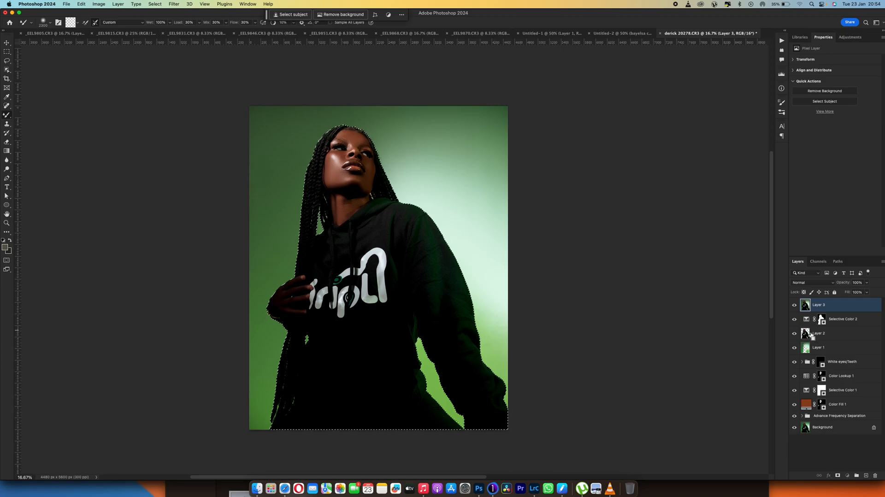
{"action": "left_click", "coordinate": [837, 475]}
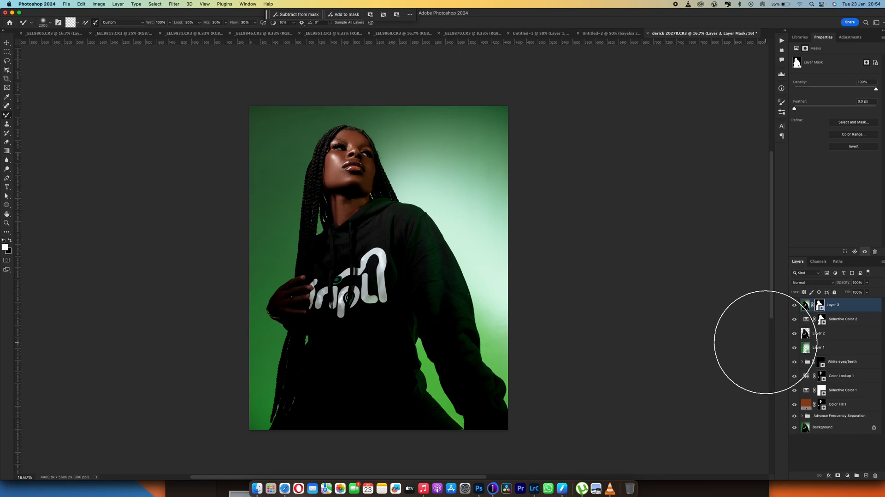
Compare the retouched portrait with the original Background by hiding and showing all the layers above it
{"action": "left_click", "coordinate": [794, 427], "text": "alt"}
{"action": "left_click", "coordinate": [794, 428], "text": "alt"}
{"action": "left_click", "coordinate": [794, 427], "text": "alt"}
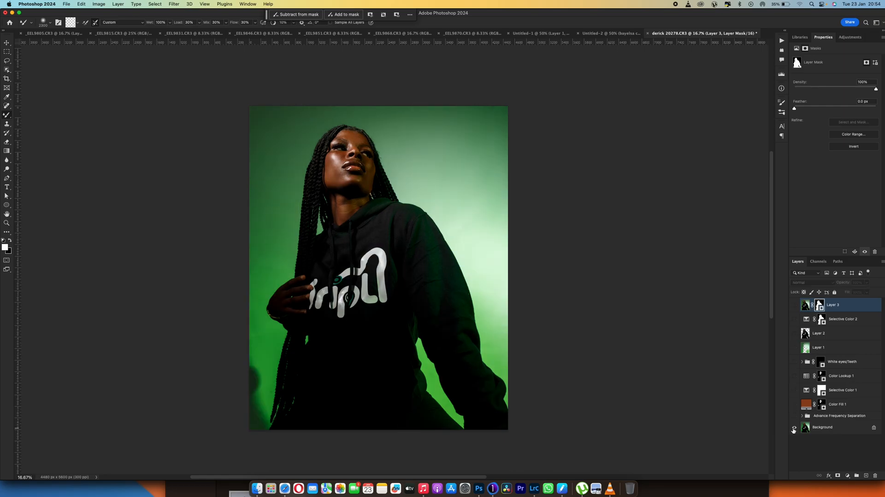
{"action": "left_click", "coordinate": [793, 428], "text": "alt"}
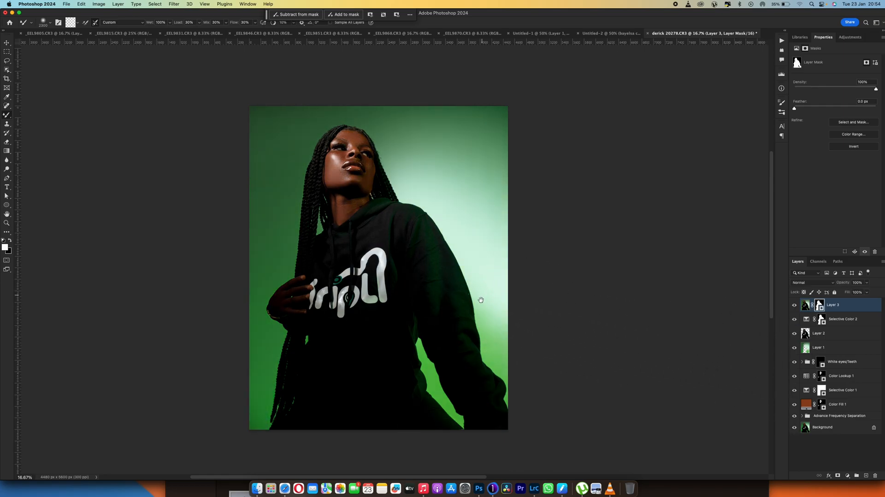
{"action": "left_click_drag", "start_coordinate": [481, 297], "coordinate": [479, 324]}
{"action": "left_click", "coordinate": [796, 320]}
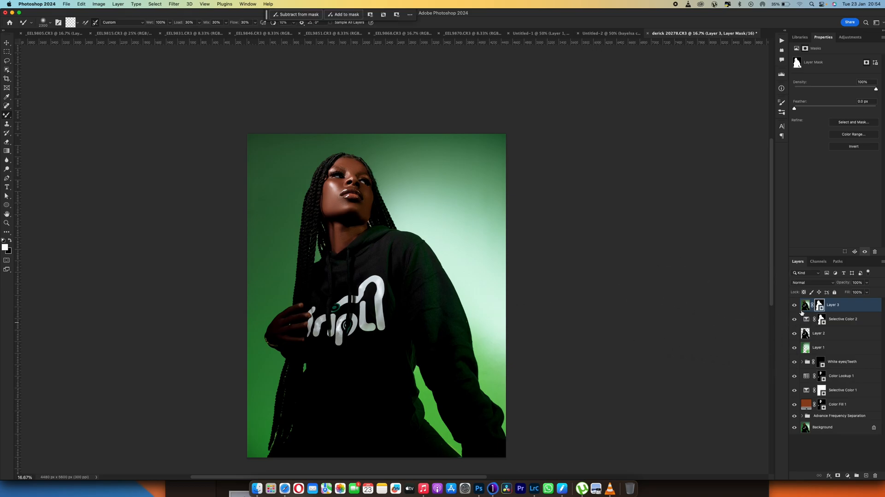